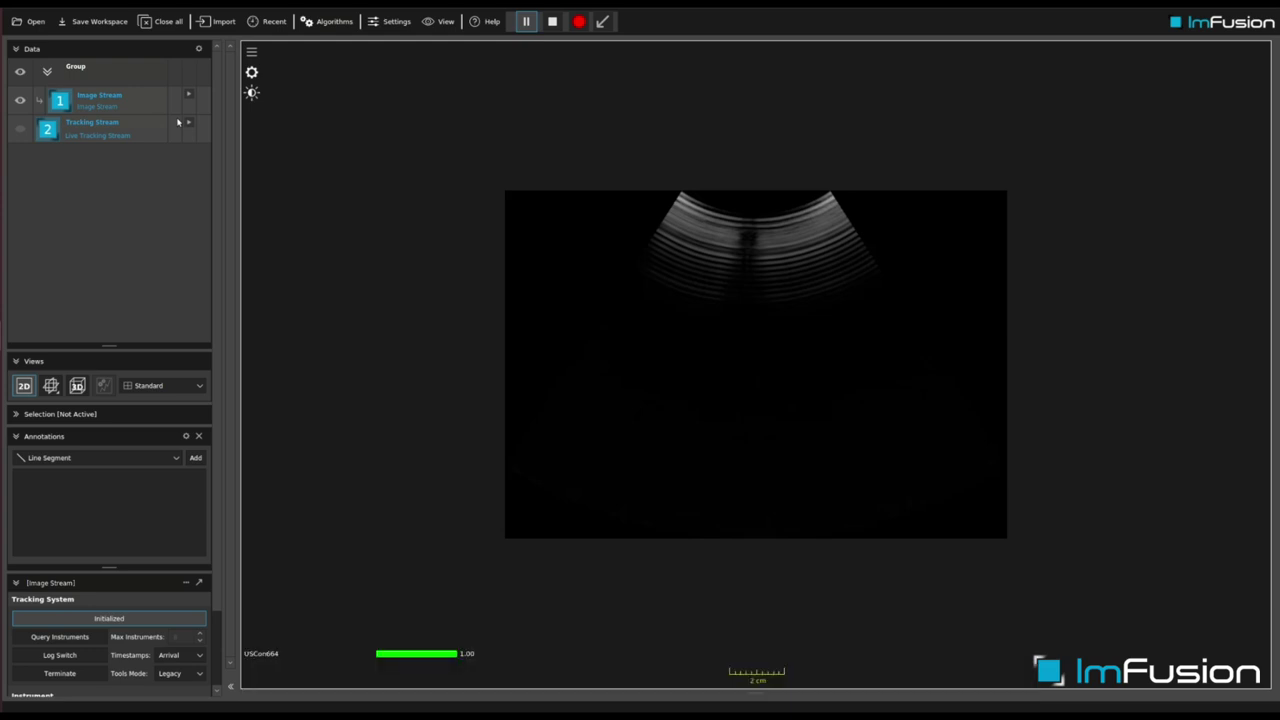
Open the Ultrasound Calibration Wizard for the image and tracking streams and recenter its preview on the instrument.
right_click(127, 131)
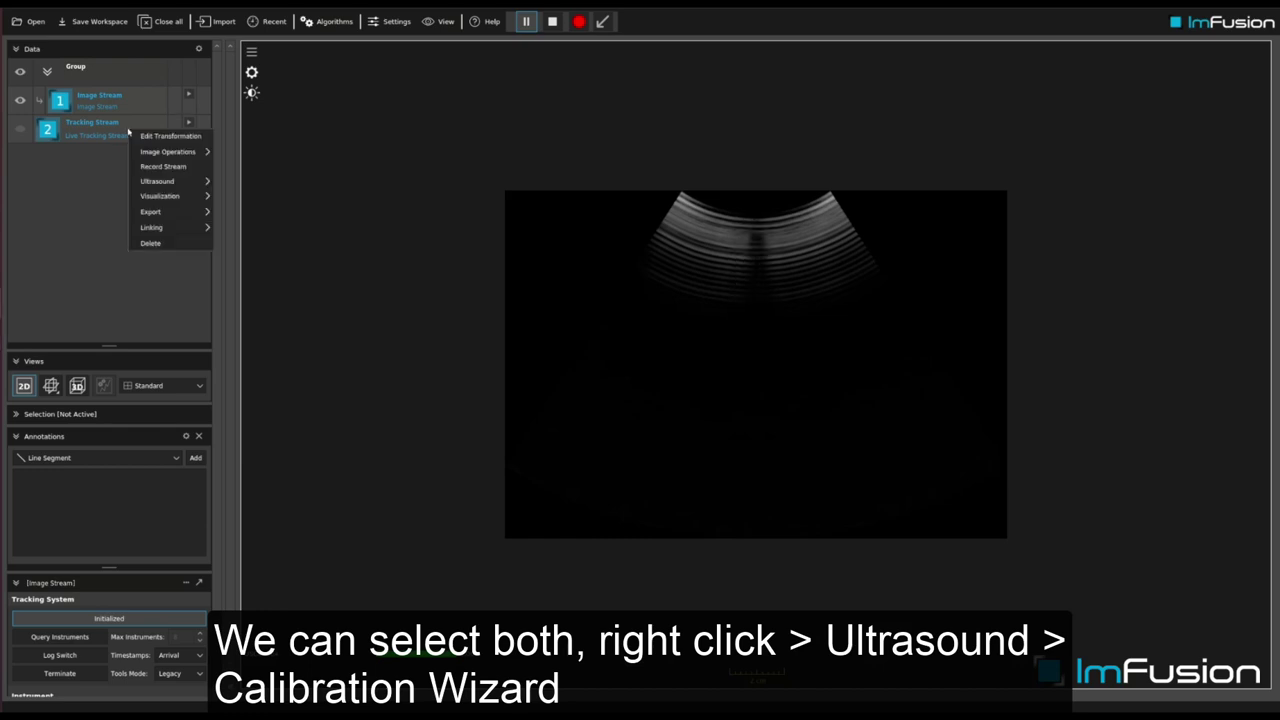
mouse_move(185, 186)
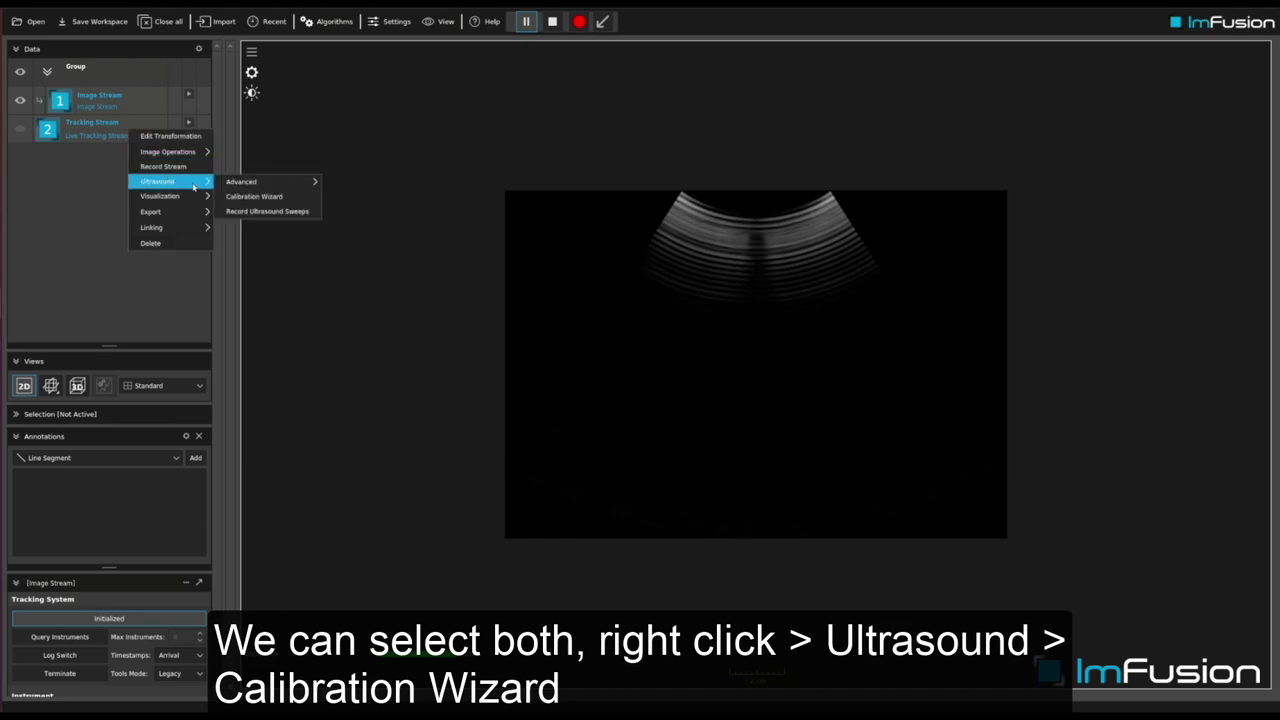
click(307, 205)
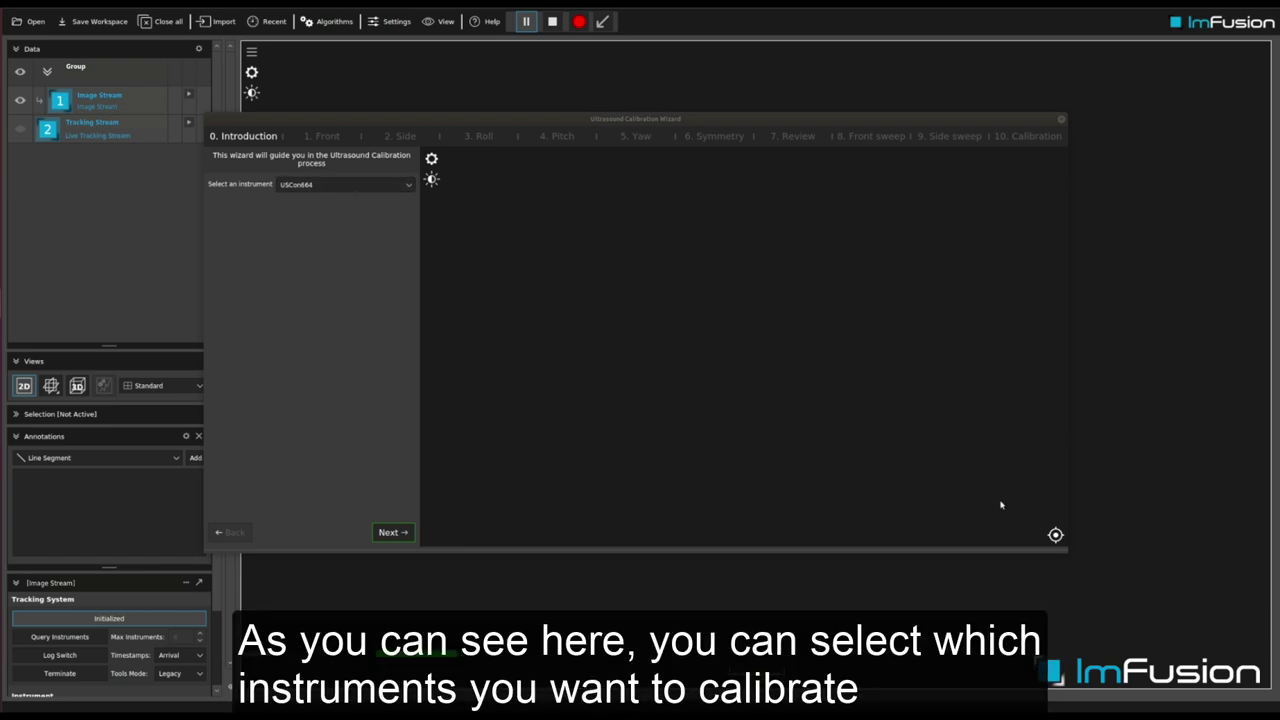
click(1055, 535)
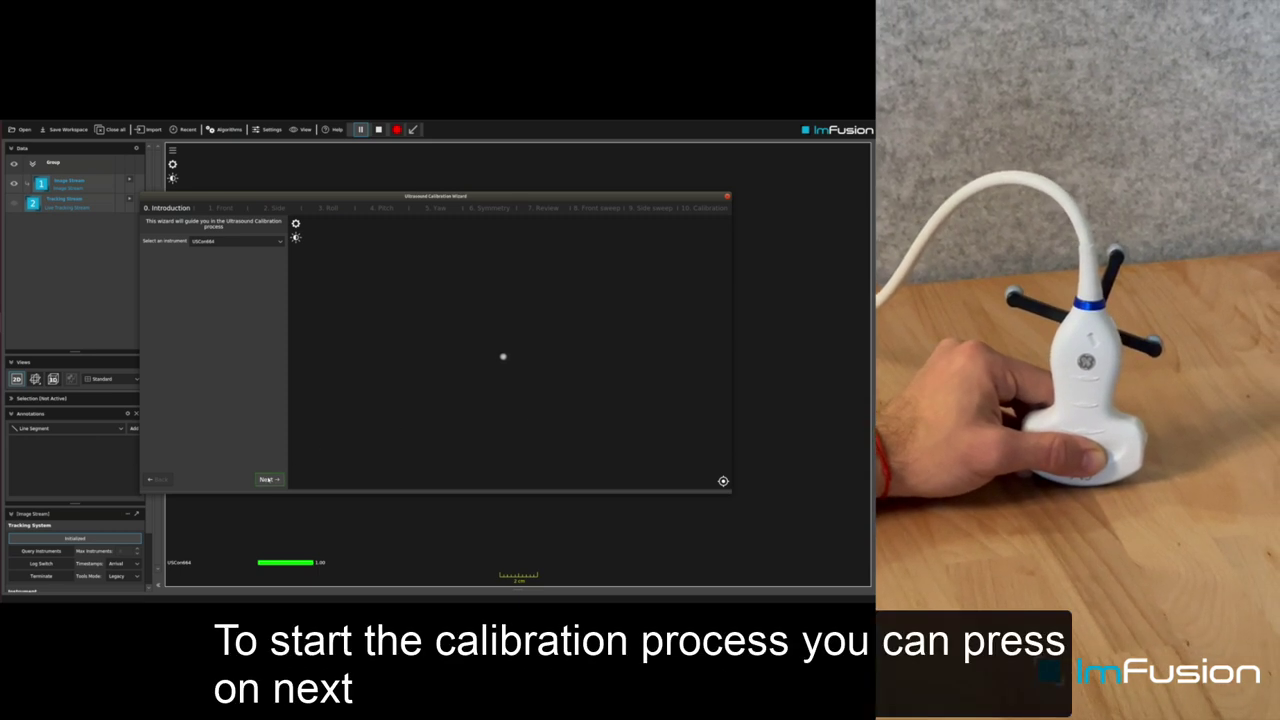
Record the probe's forward movement and its sideways movement in the calibration wizard.
click(267, 480)
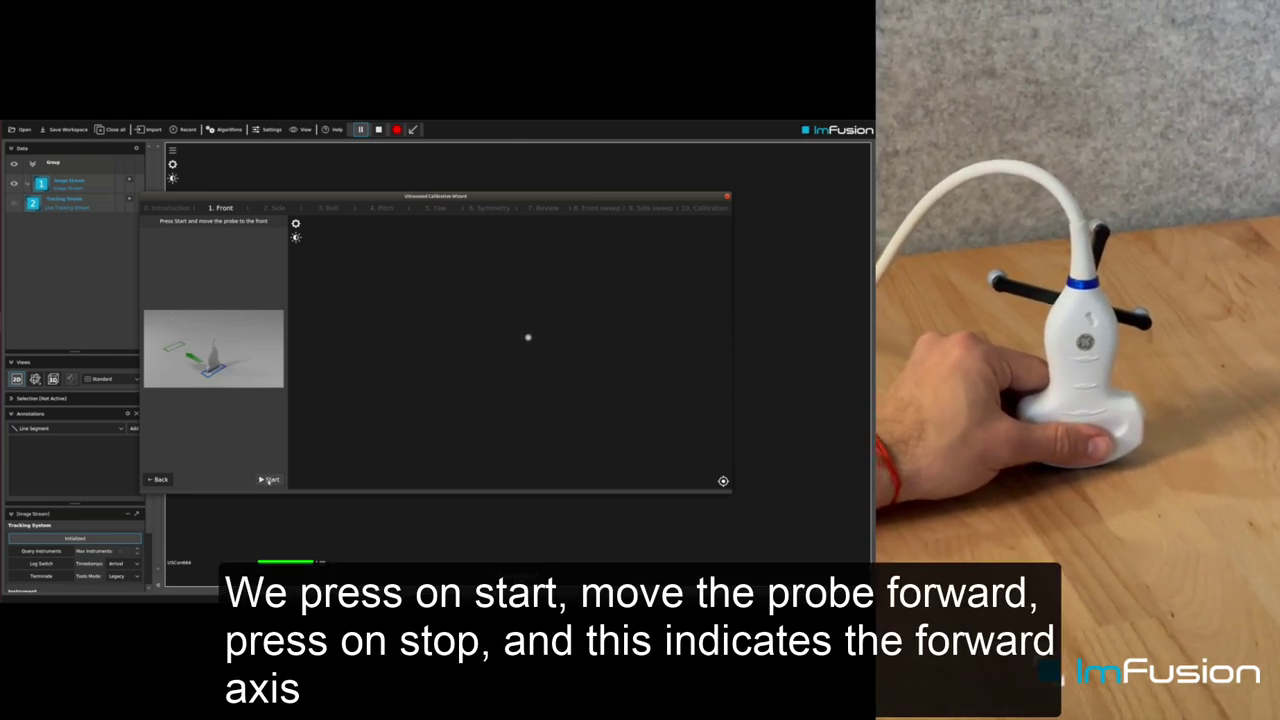
click(269, 480)
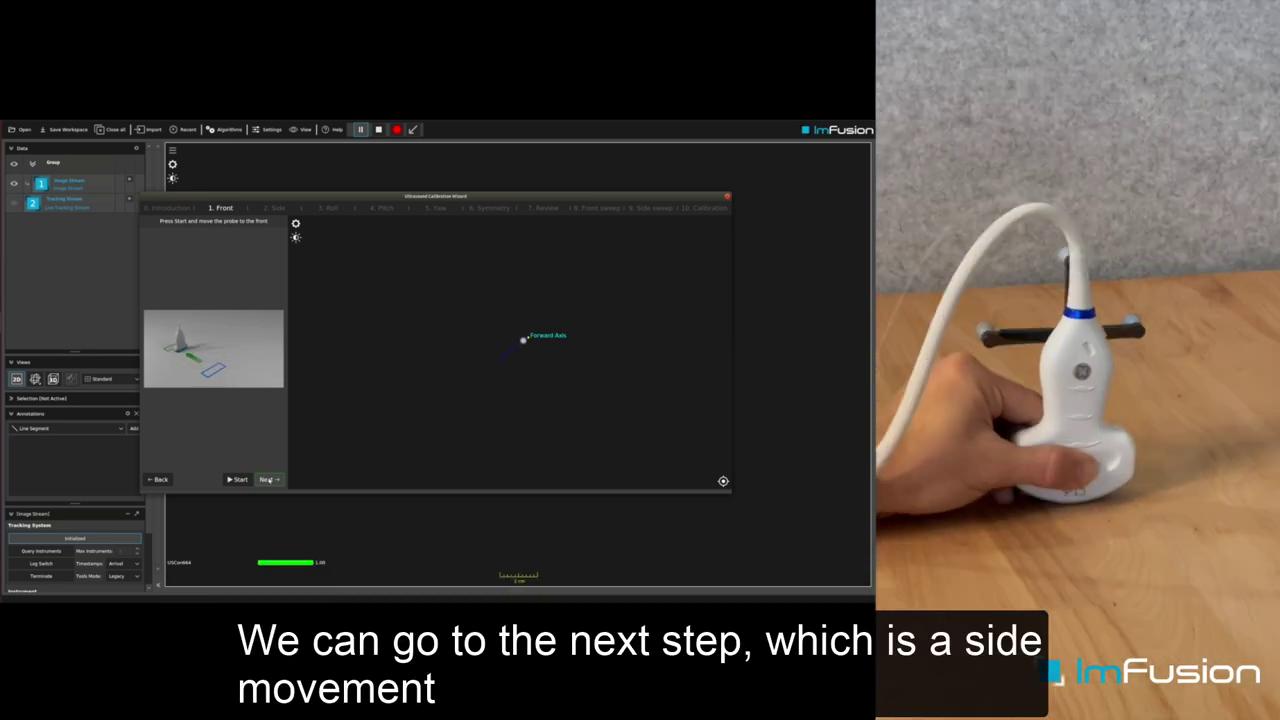
click(268, 480)
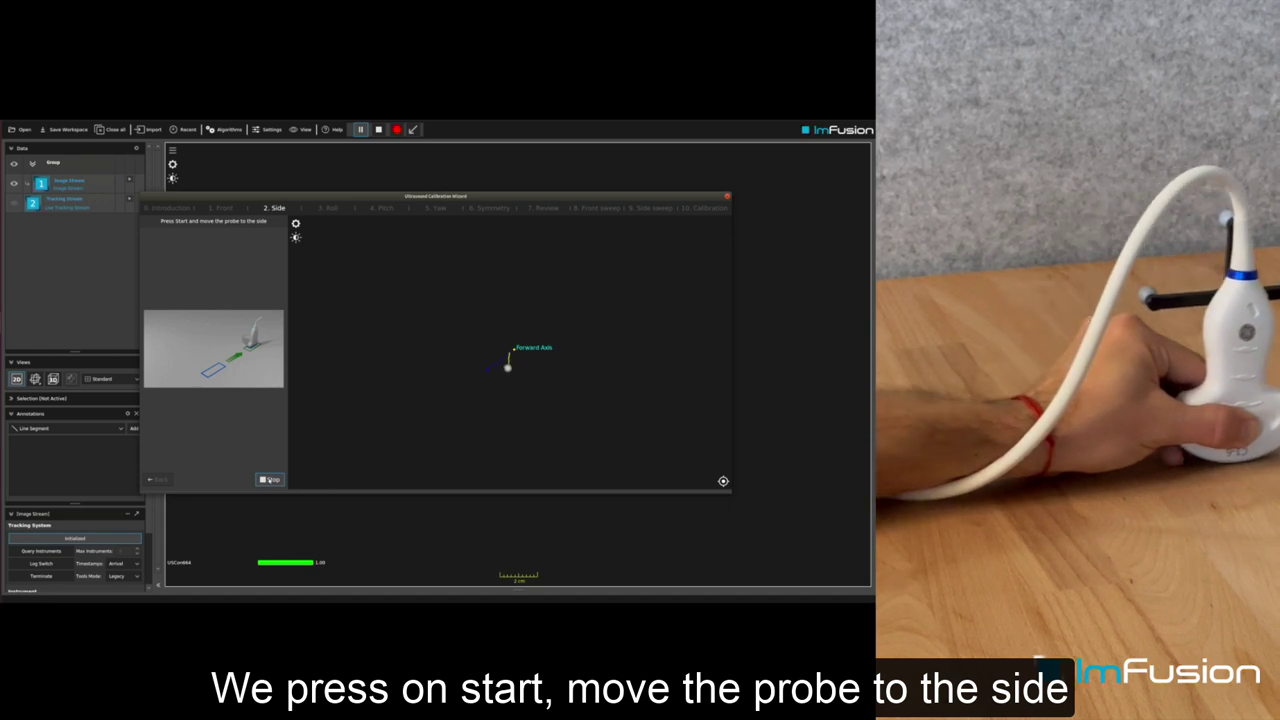
click(269, 480)
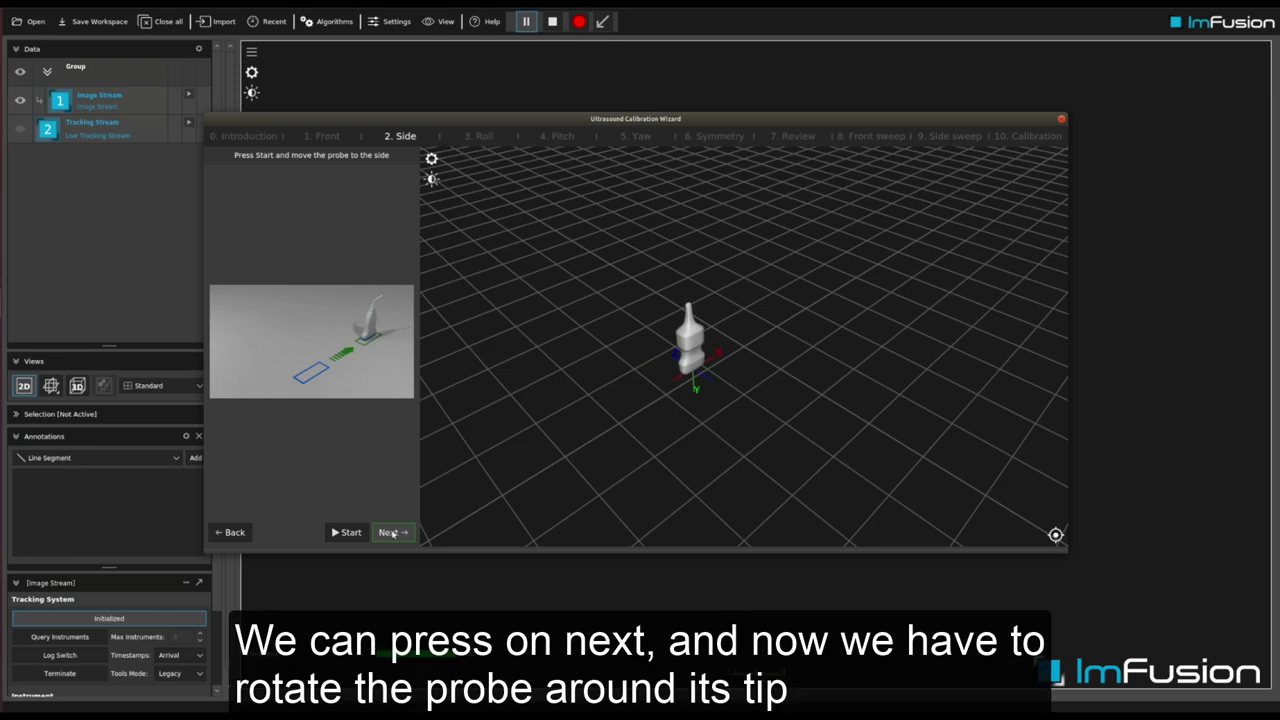
Record the roll rotation of the probe around its tip.
click(391, 533)
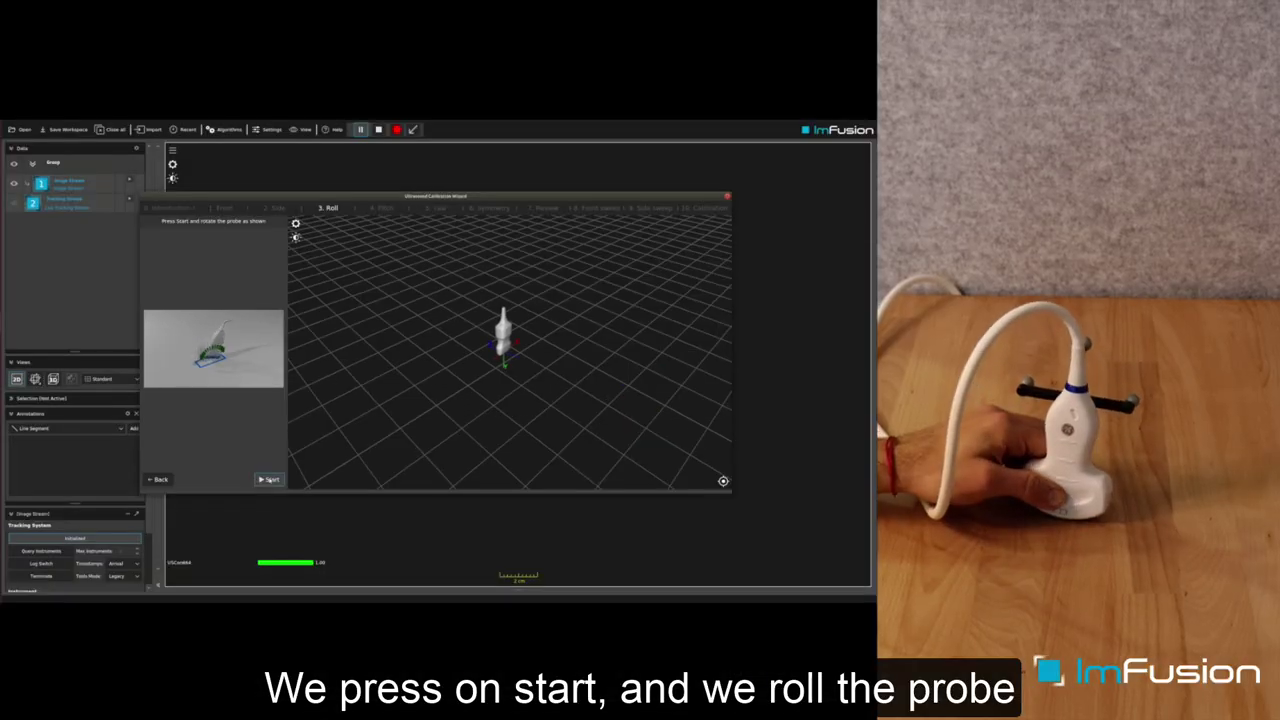
click(395, 531)
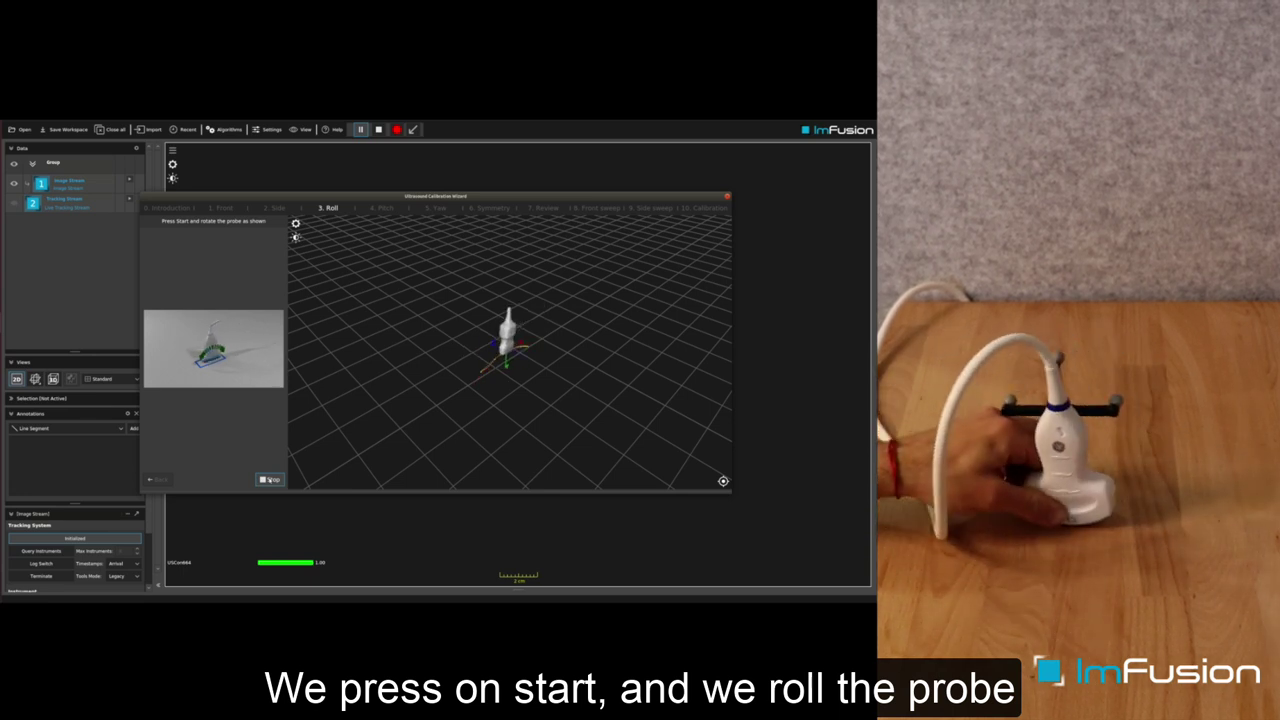
click(269, 479)
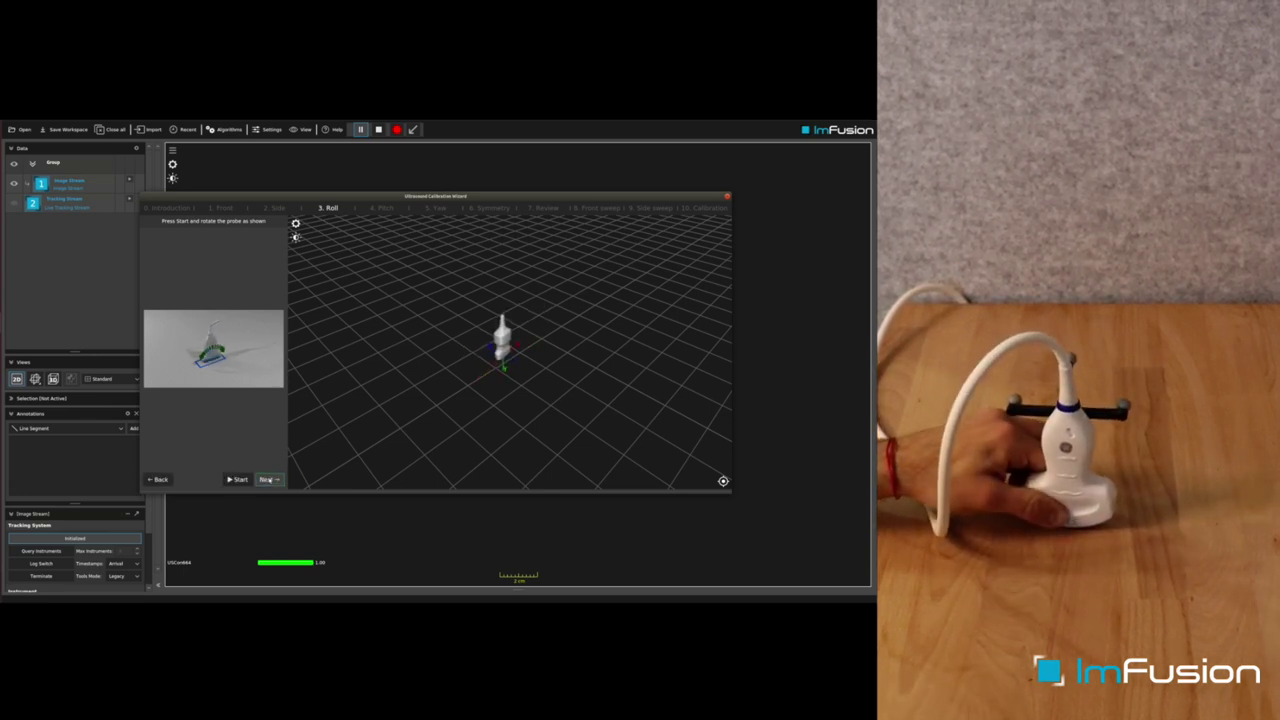
Record the forward-and-backward pitch rotation of the probe and its yaw rotation around the center.
click(268, 480)
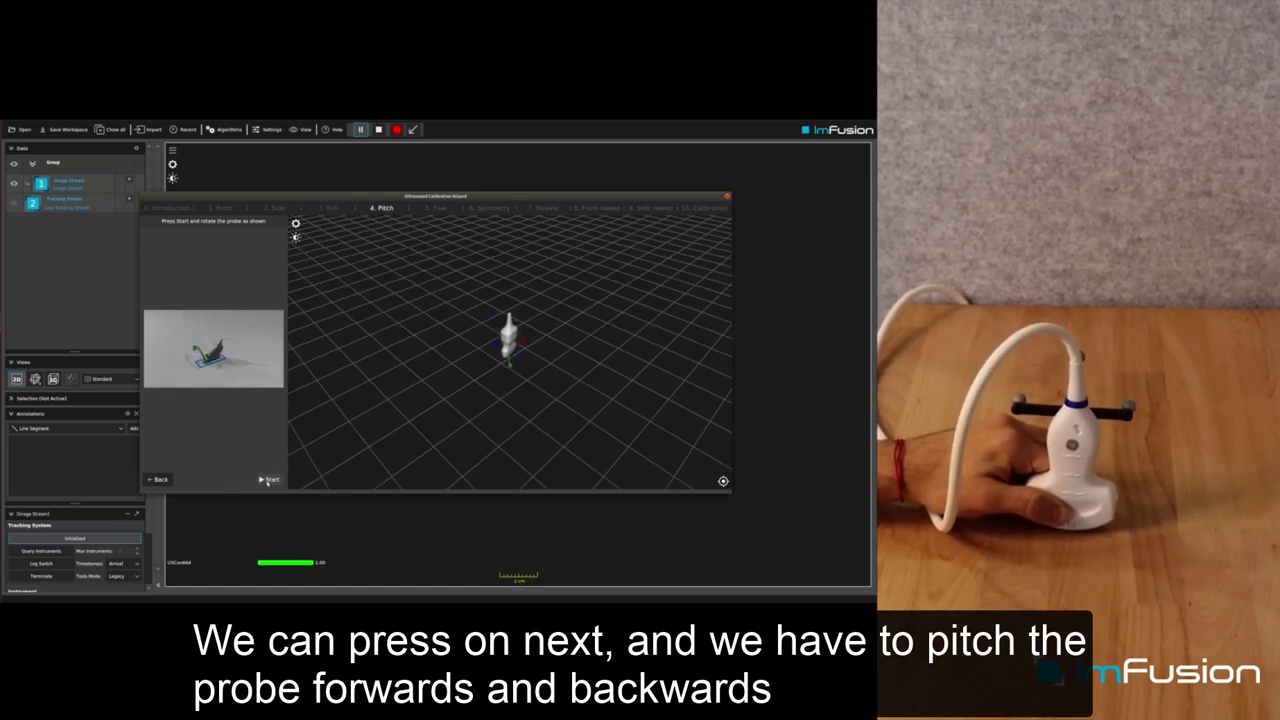
click(268, 480)
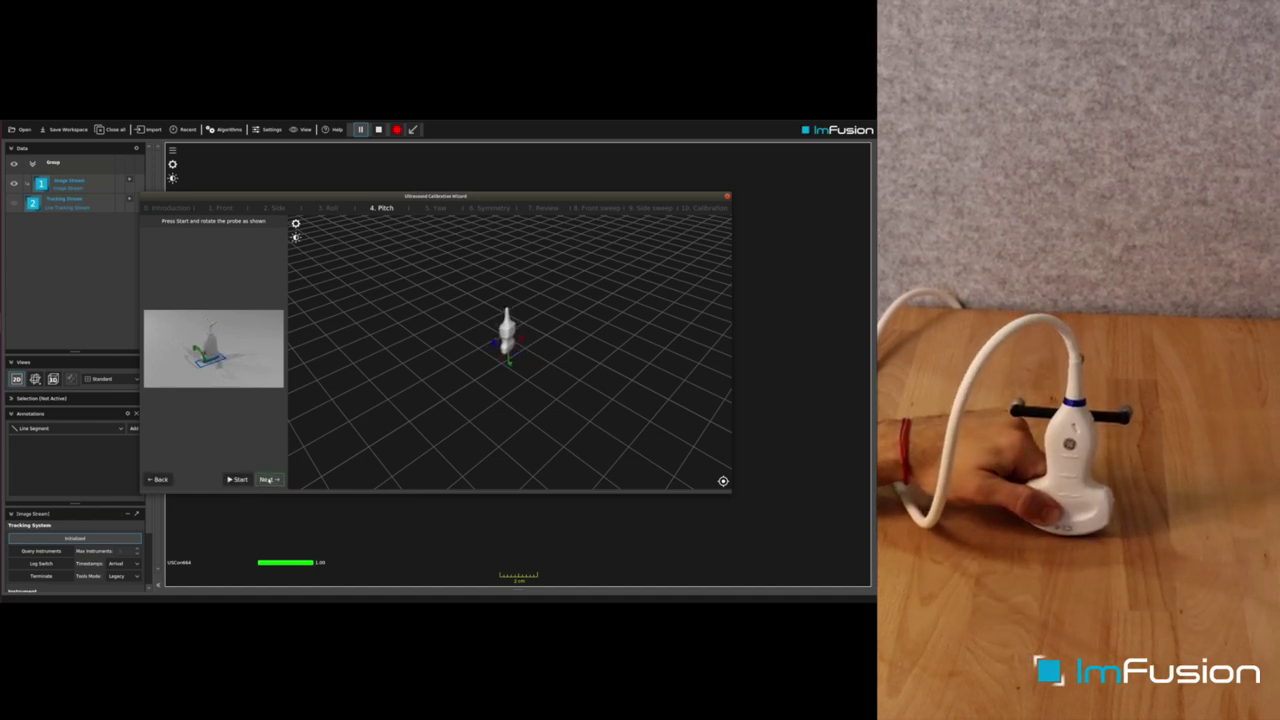
click(267, 480)
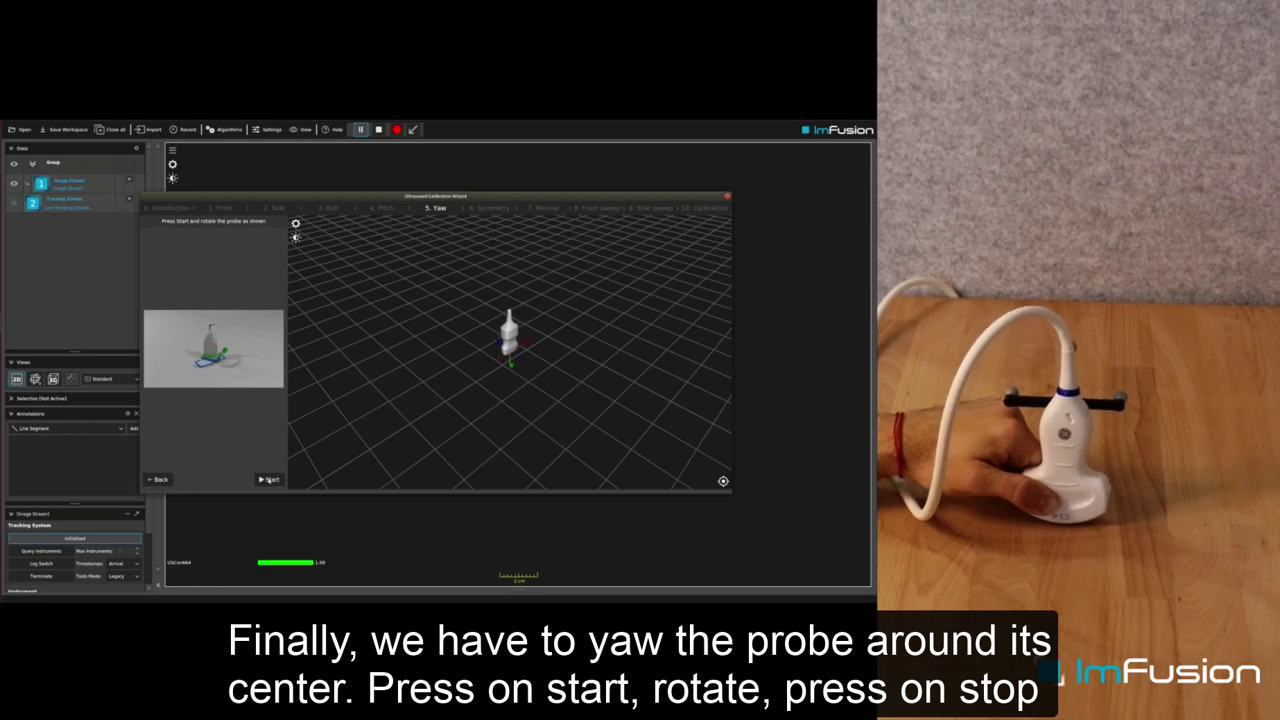
click(269, 480)
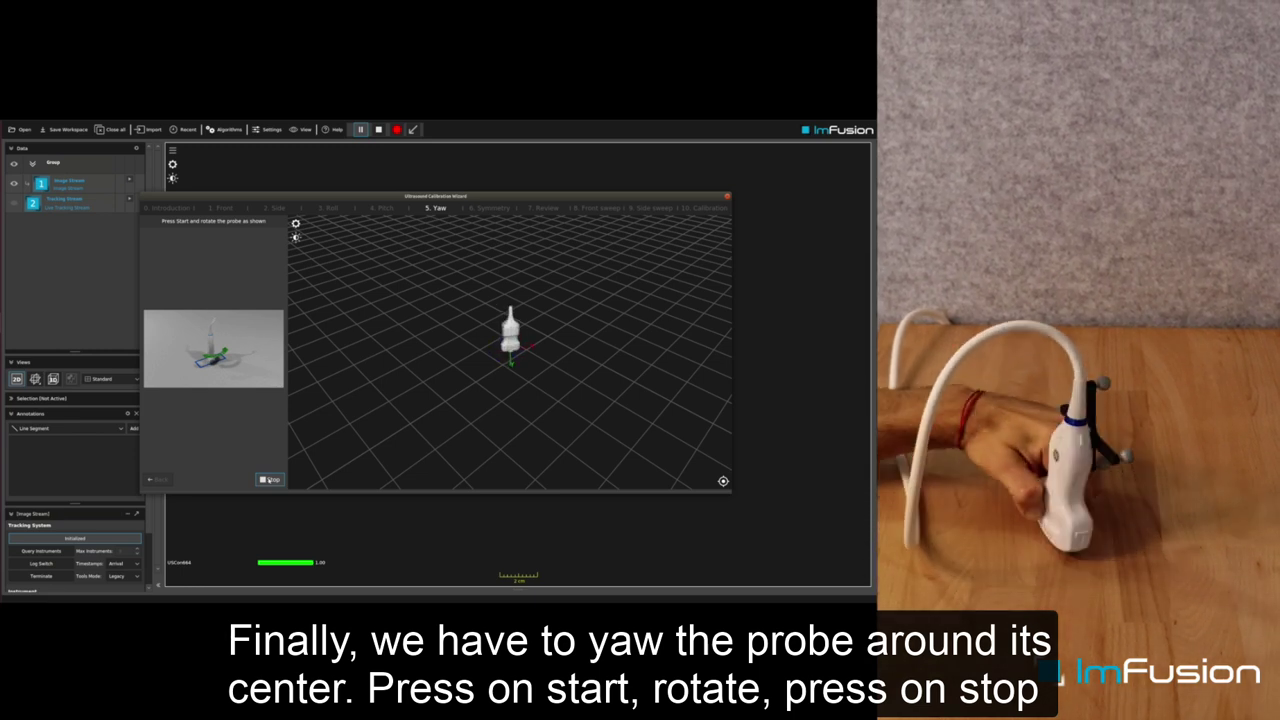
click(269, 480)
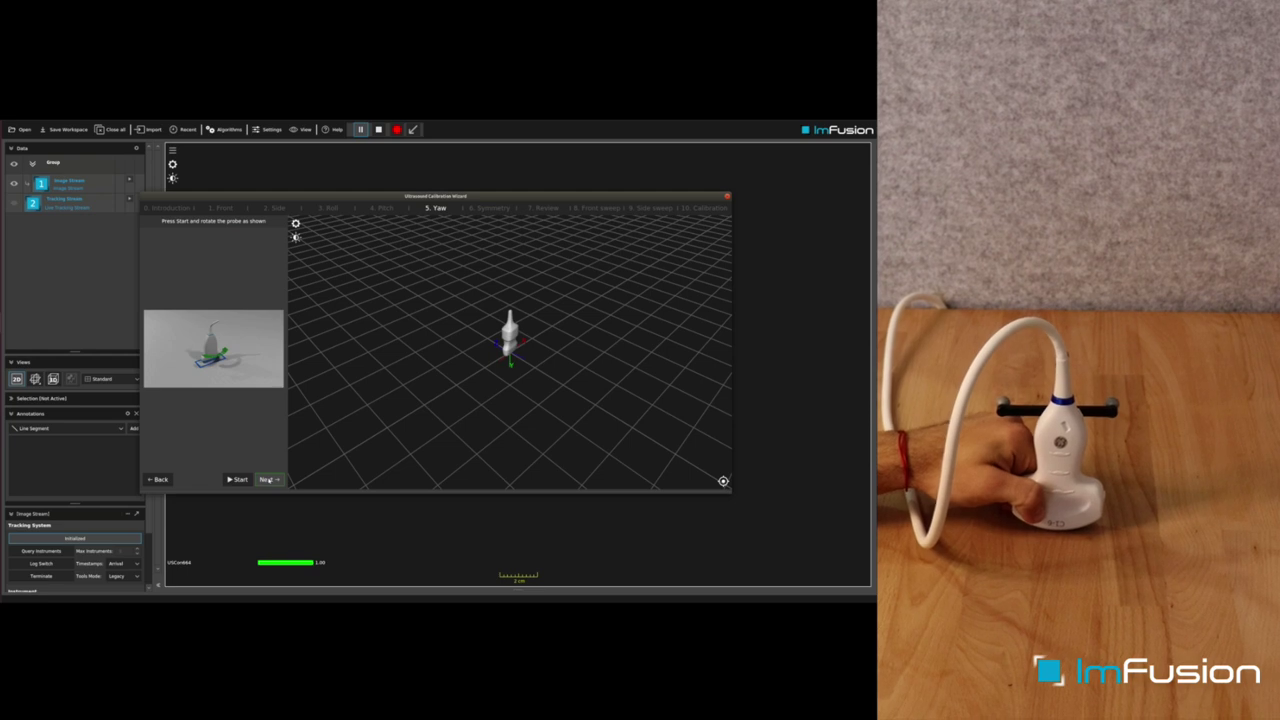
Accept the probe symmetry check without flipping the image and continue from the review to the guided calibration.
click(268, 480)
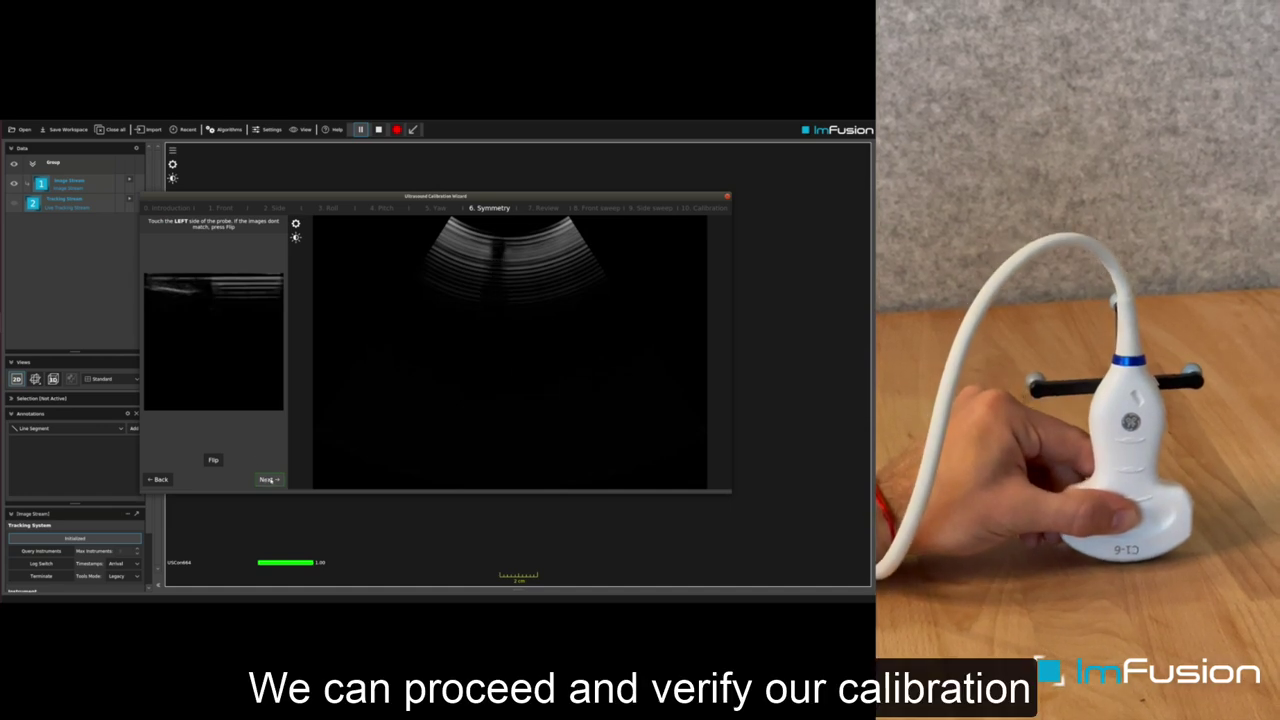
click(268, 480)
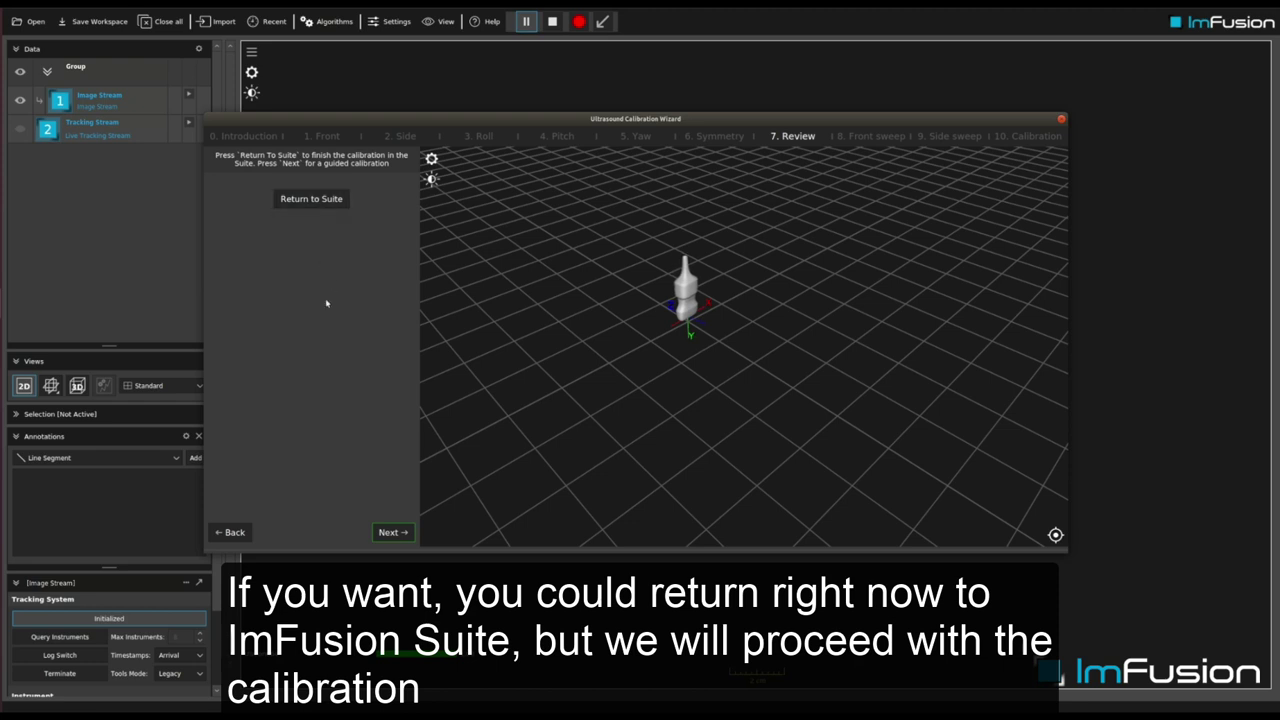
click(394, 532)
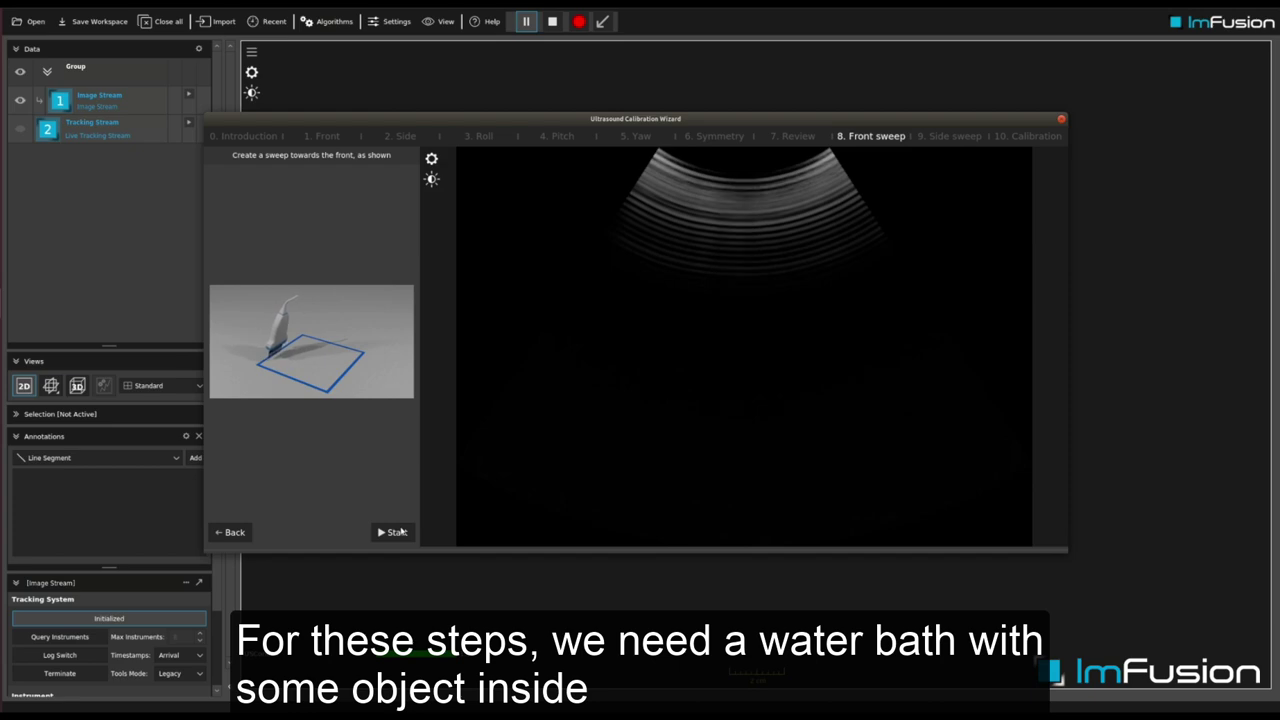
Calibrate the probe from a front sweep and a side sweep recorded over the object in the water bath.
click(394, 532)
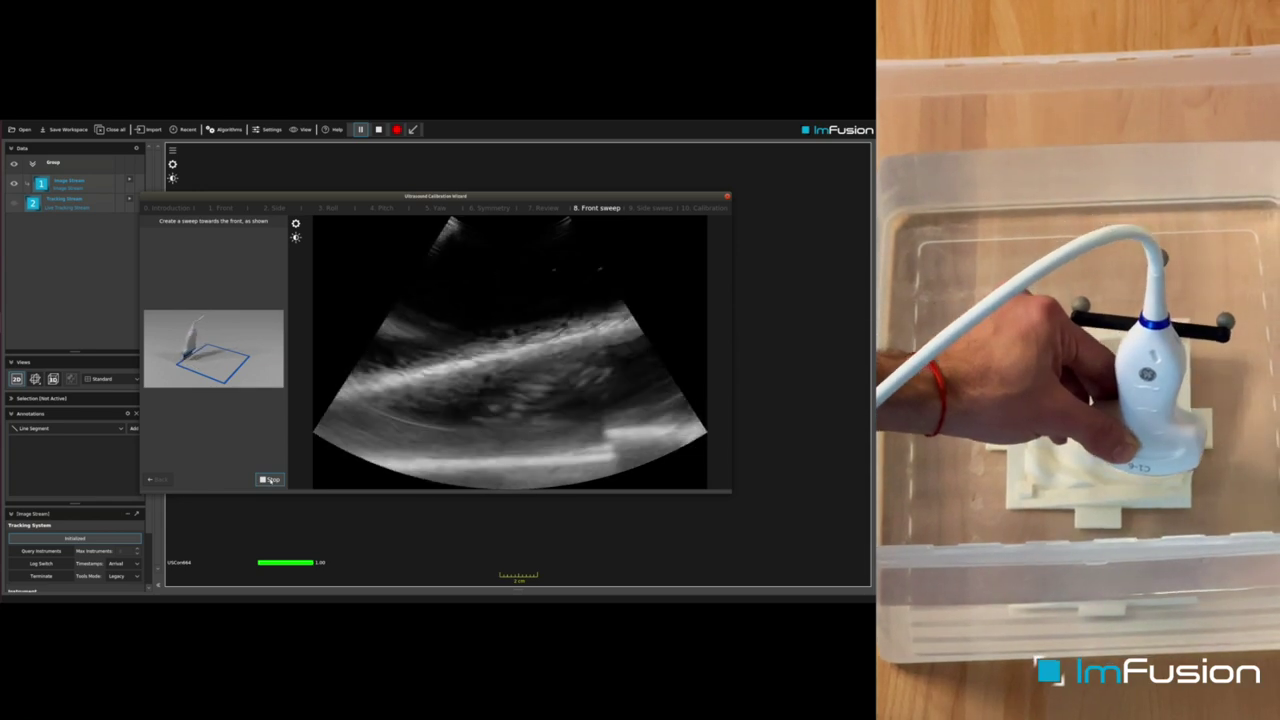
click(270, 480)
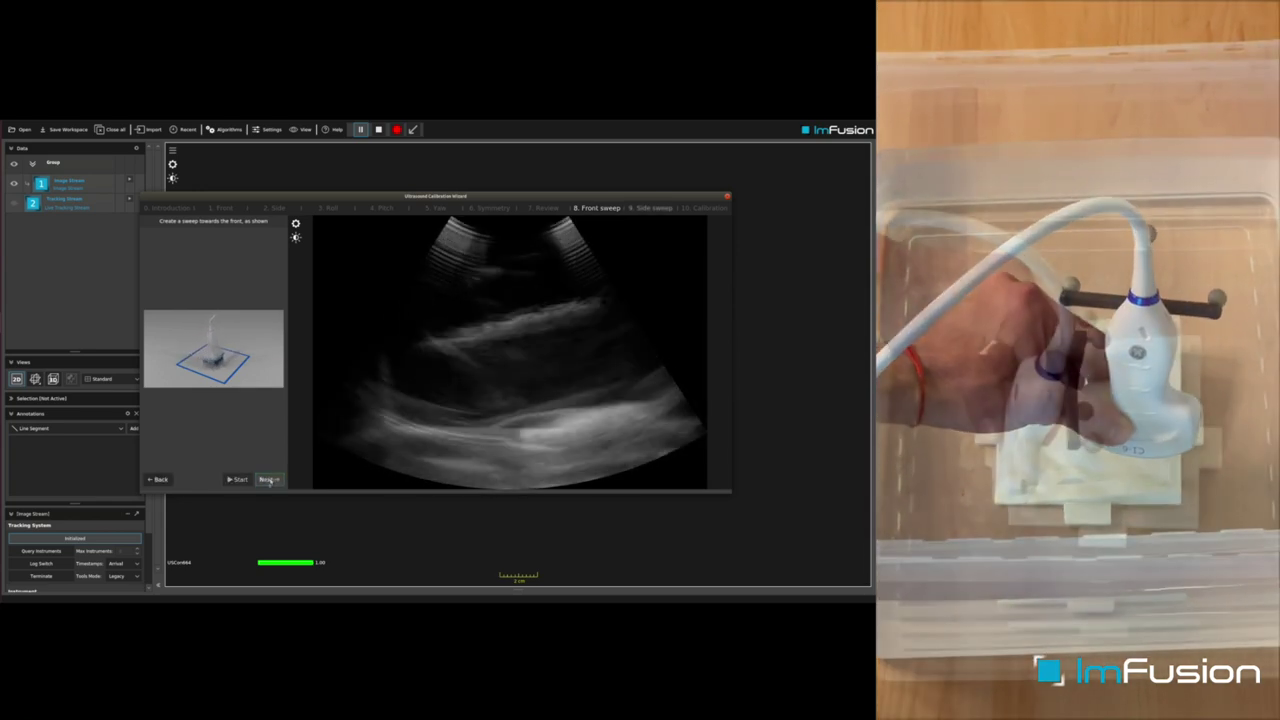
click(270, 480)
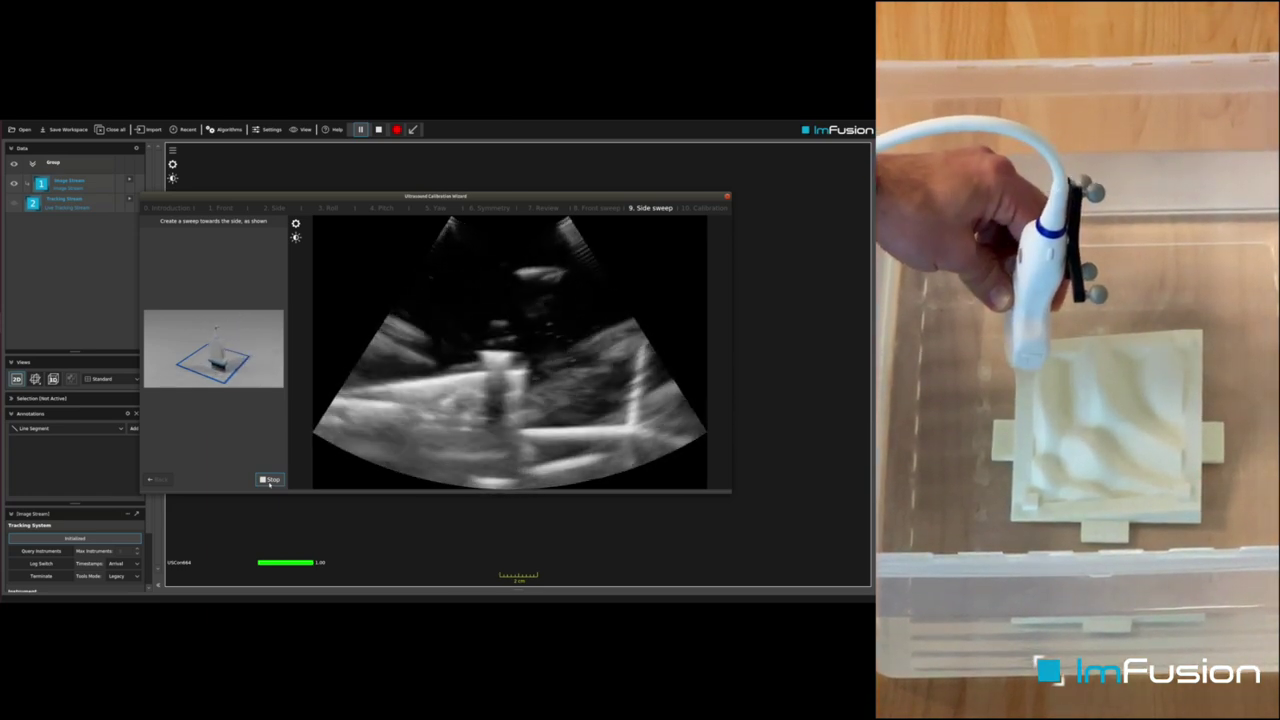
click(268, 481)
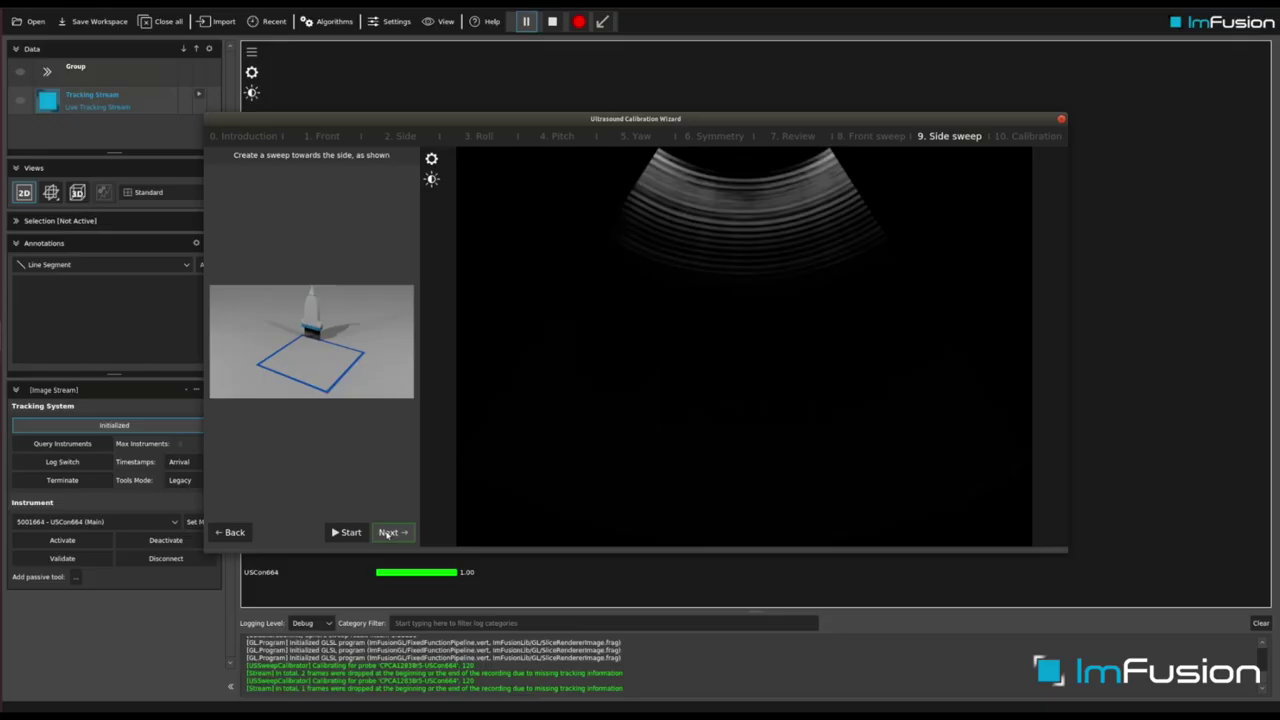
click(389, 532)
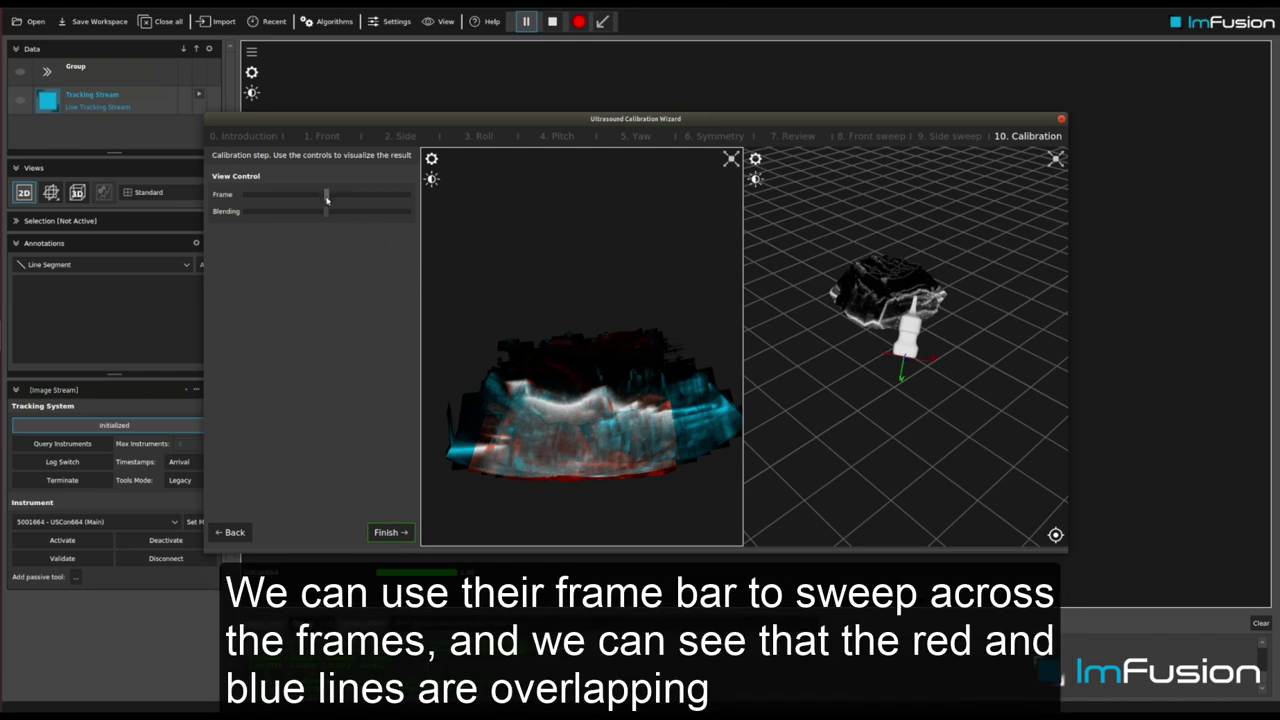
Examine how well the two sweeps overlap in the calibration result at a different frame and slightly changed blending.
mouse_move(326, 199)
mouse_down()
mouse_move(292, 200)
mouse_move(355, 199)
mouse_move(323, 205)
mouse_up()
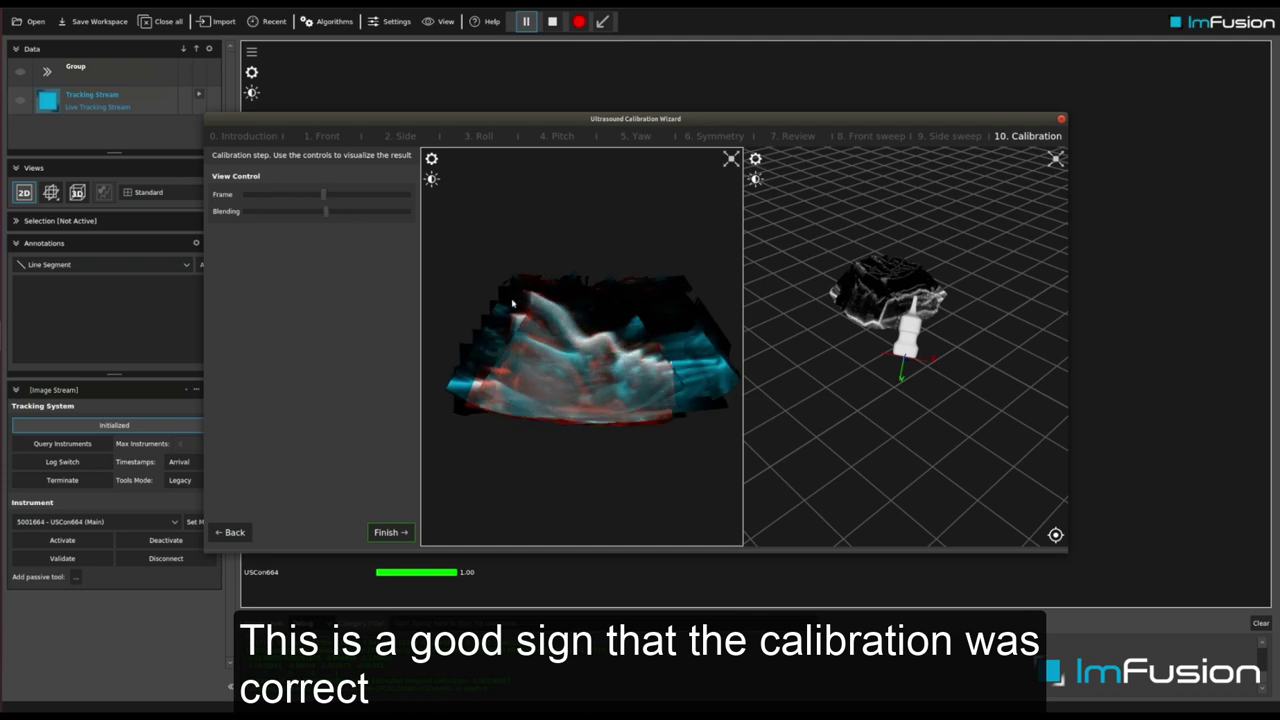
scroll(612, 348, up, 8)
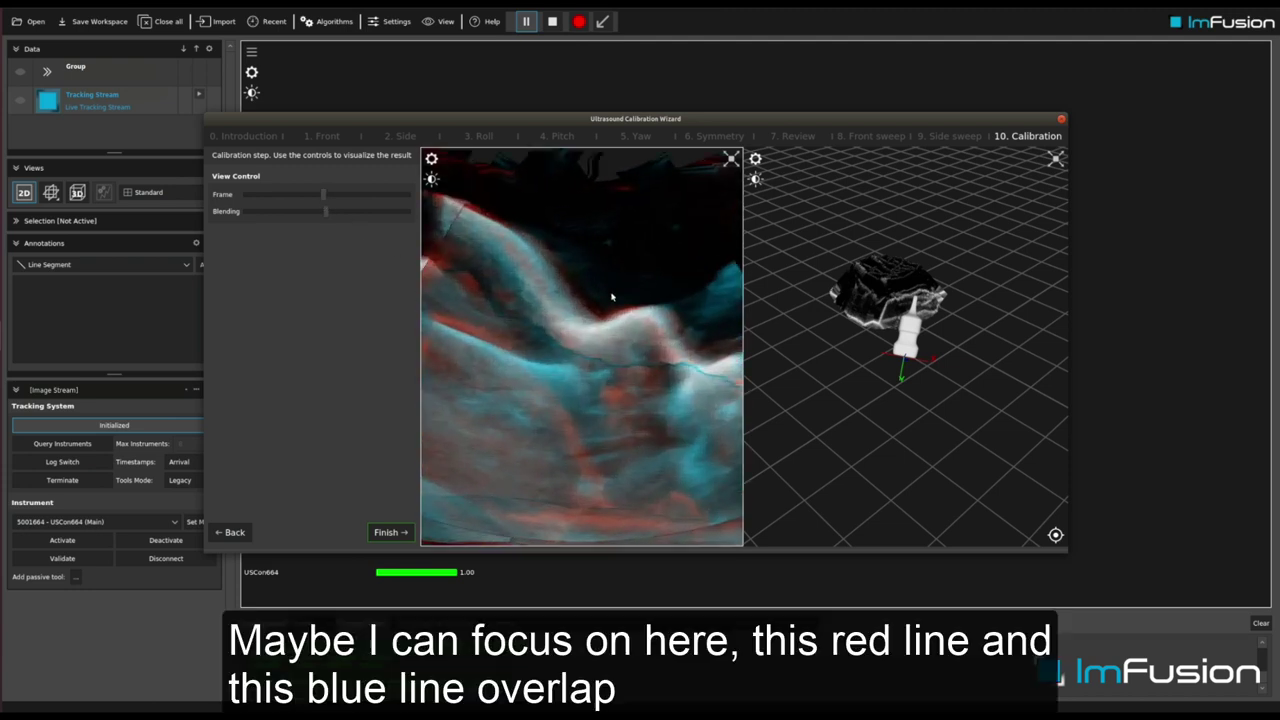
drag(644, 326, 608, 326)
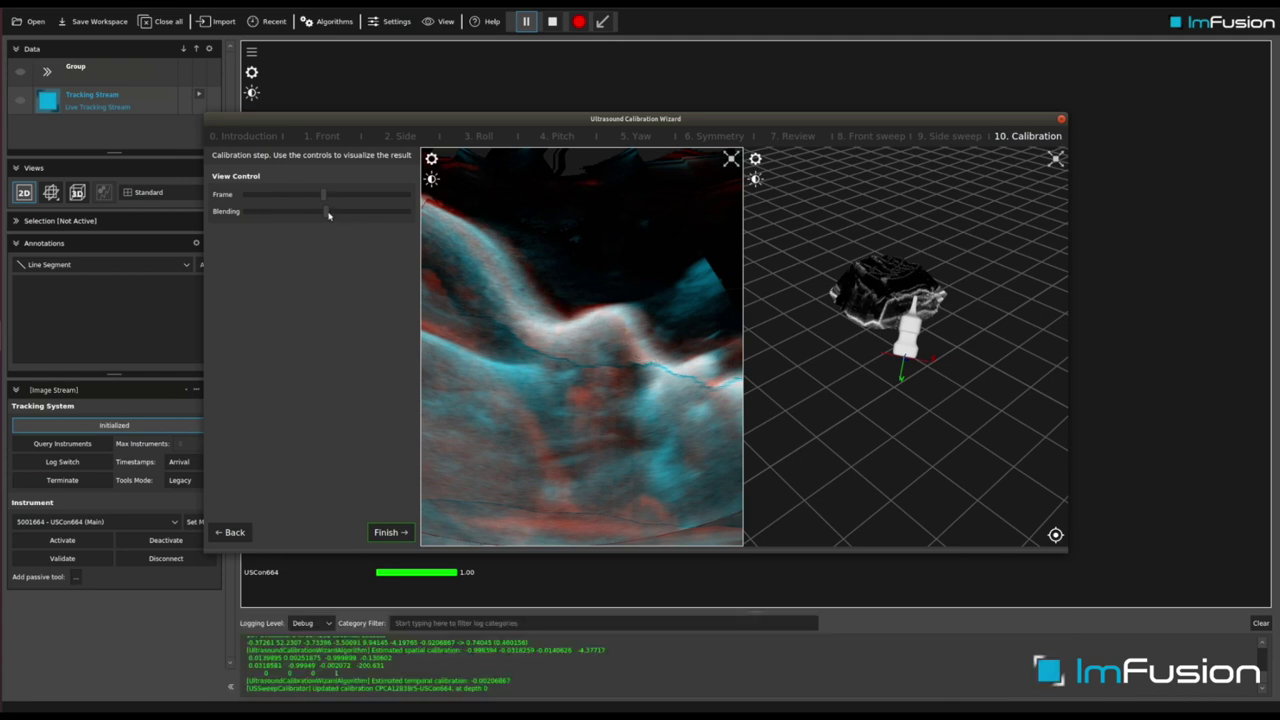
mouse_move(325, 213)
mouse_down()
mouse_move(265, 220)
mouse_move(404, 225)
mouse_move(321, 216)
mouse_up()
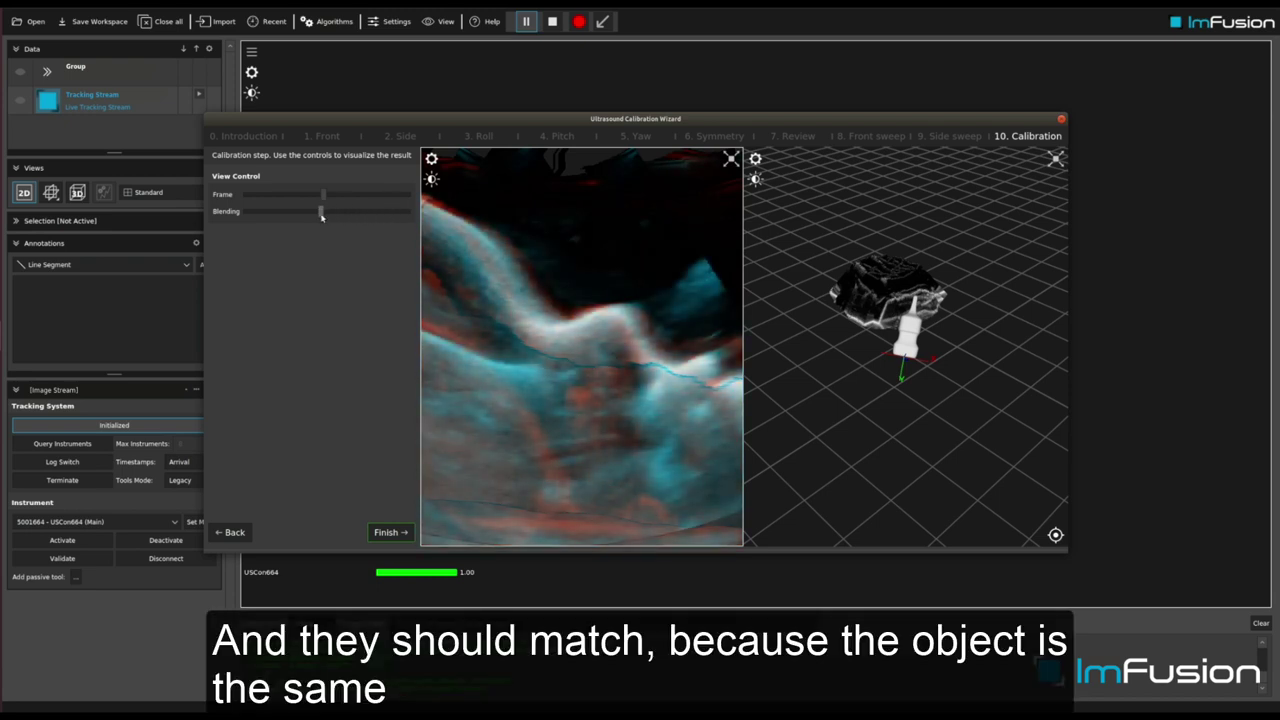
scroll(592, 318, down, 3)
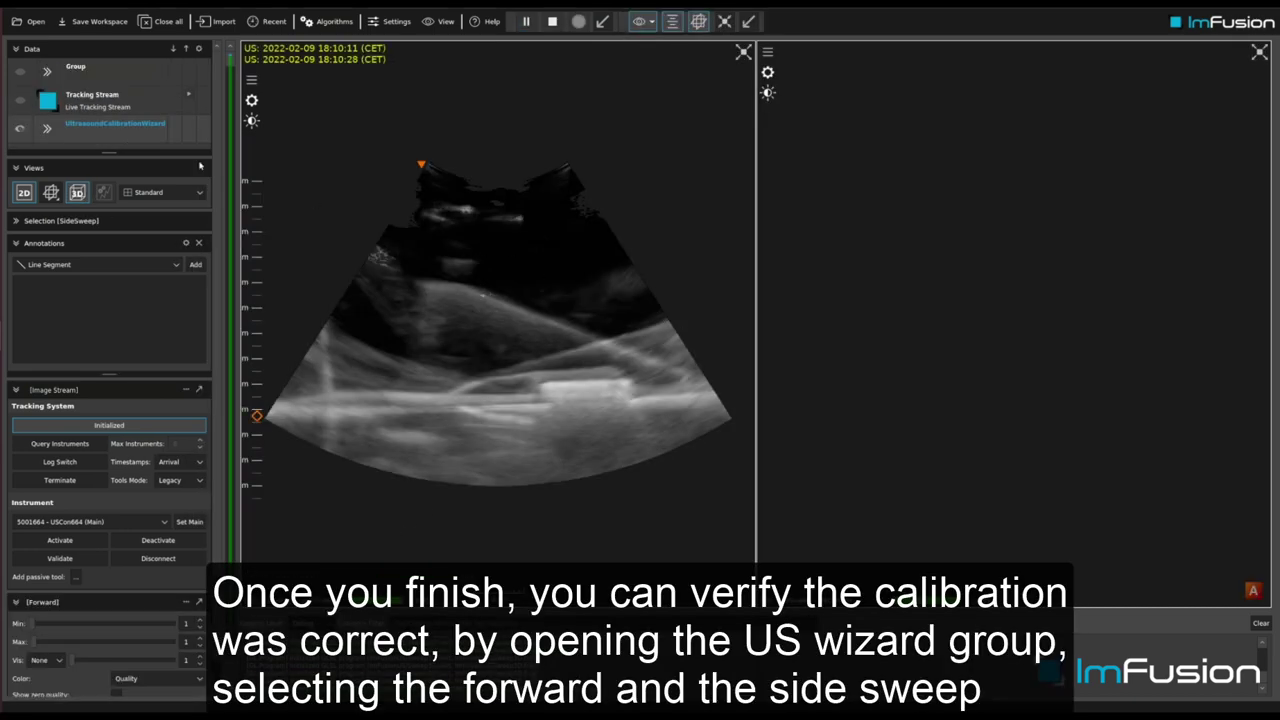
Select ForwardSweep and SideSweep in the wizard's result group and center the 3D view on them.
click(46, 128)
drag(108, 153, 96, 340)
click(98, 308)
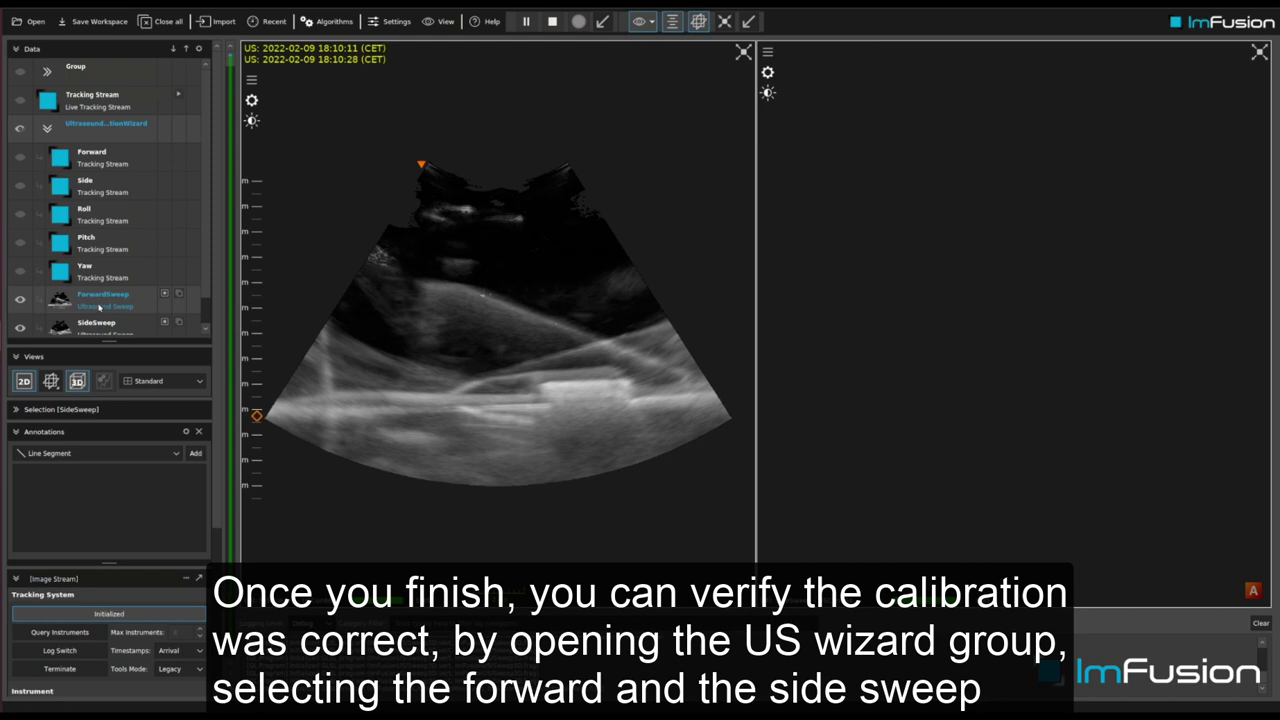
ctrl+click(98, 321)
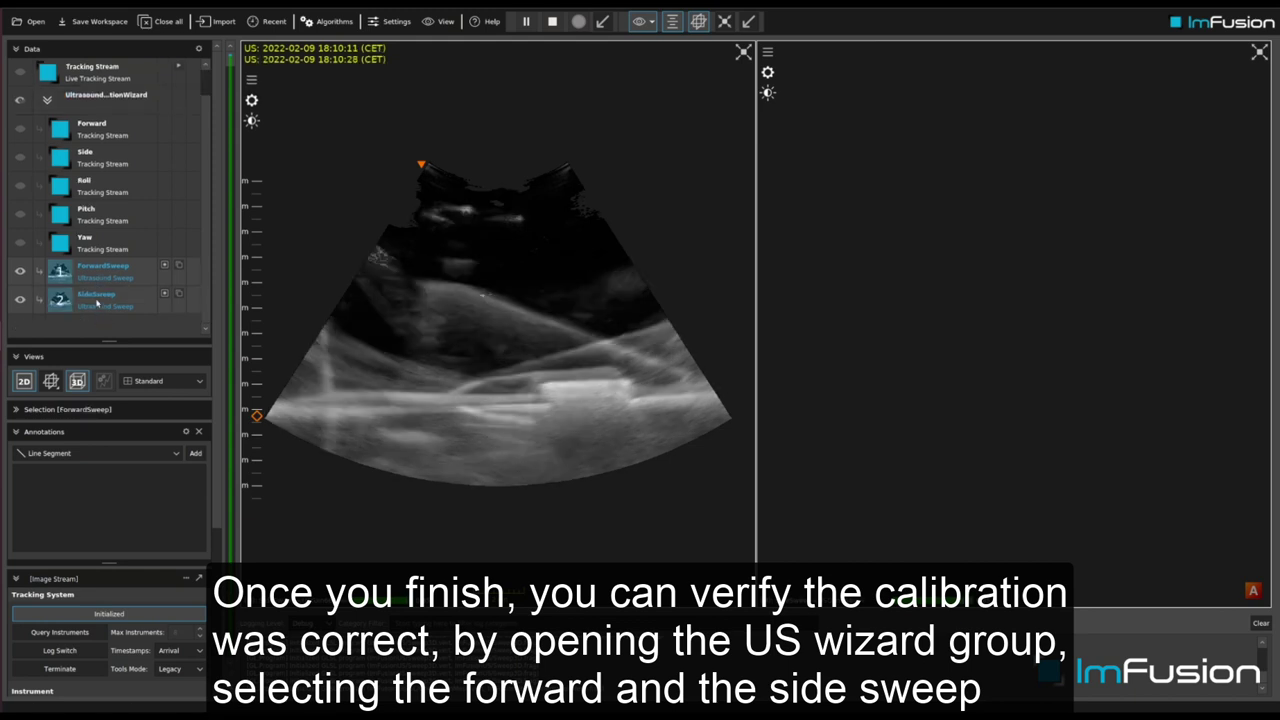
click(725, 23)
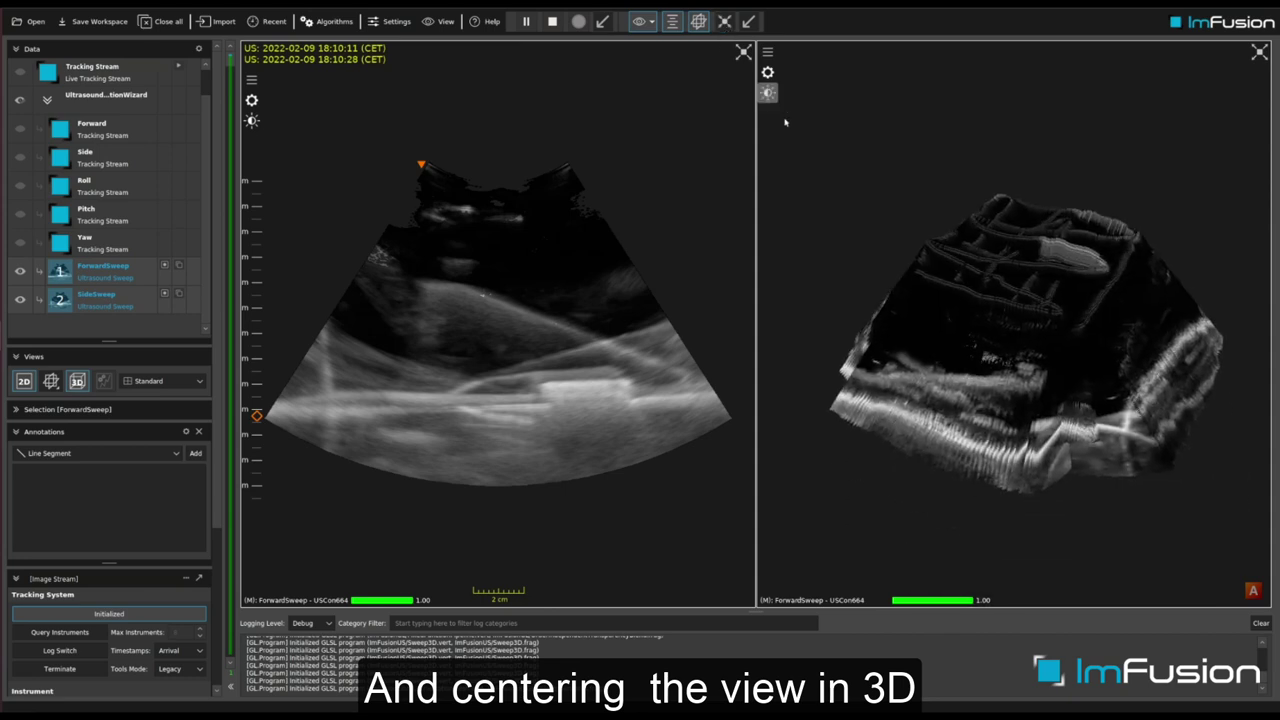
Hide the 2D view and render ForwardSweep in 3D with the Transfer Function mode, cutting its dark range to a lower bound of about 53%.
mouse_move(984, 340)
mouse_down()
mouse_move(1036, 343)
mouse_move(1074, 314)
mouse_move(1002, 337)
mouse_up()
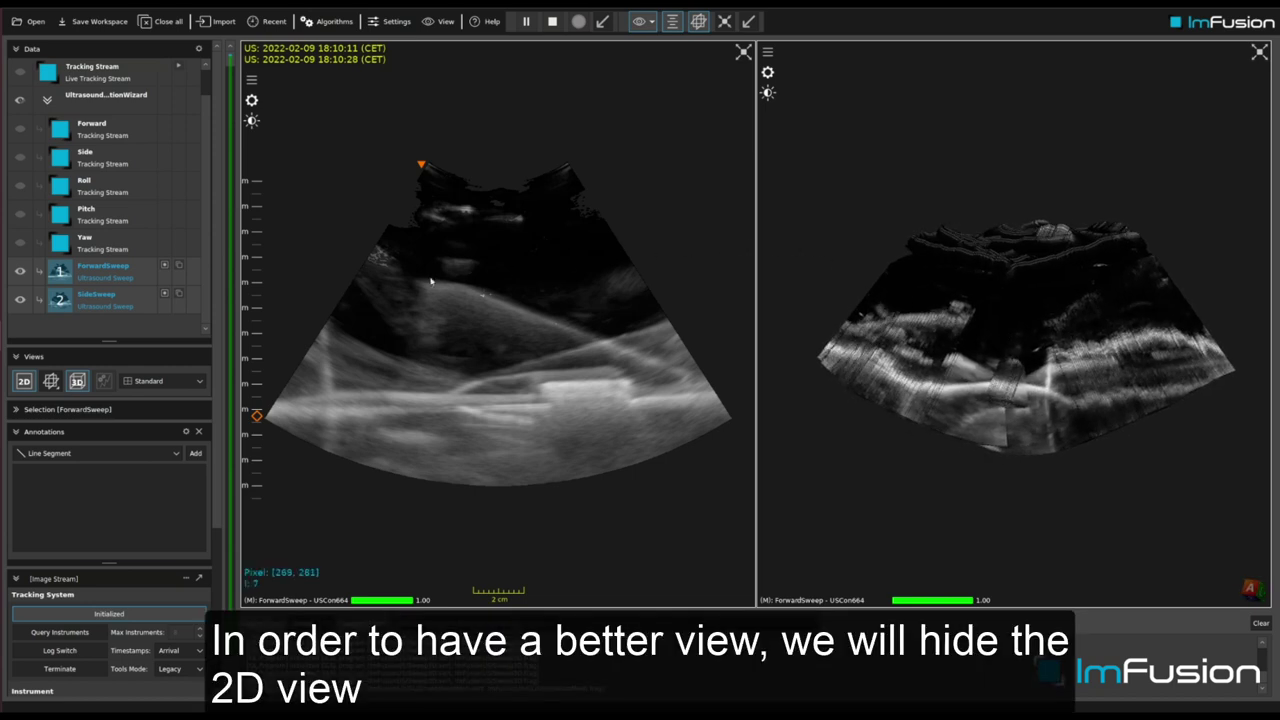
click(24, 381)
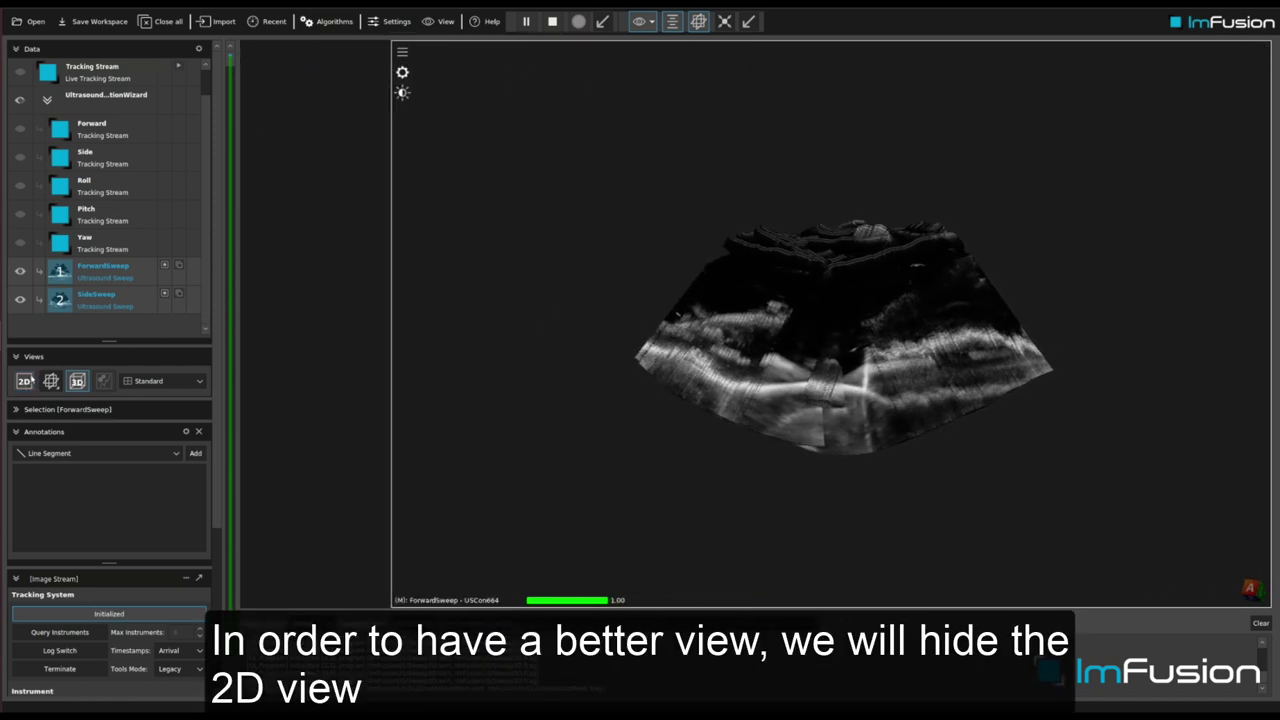
click(251, 92)
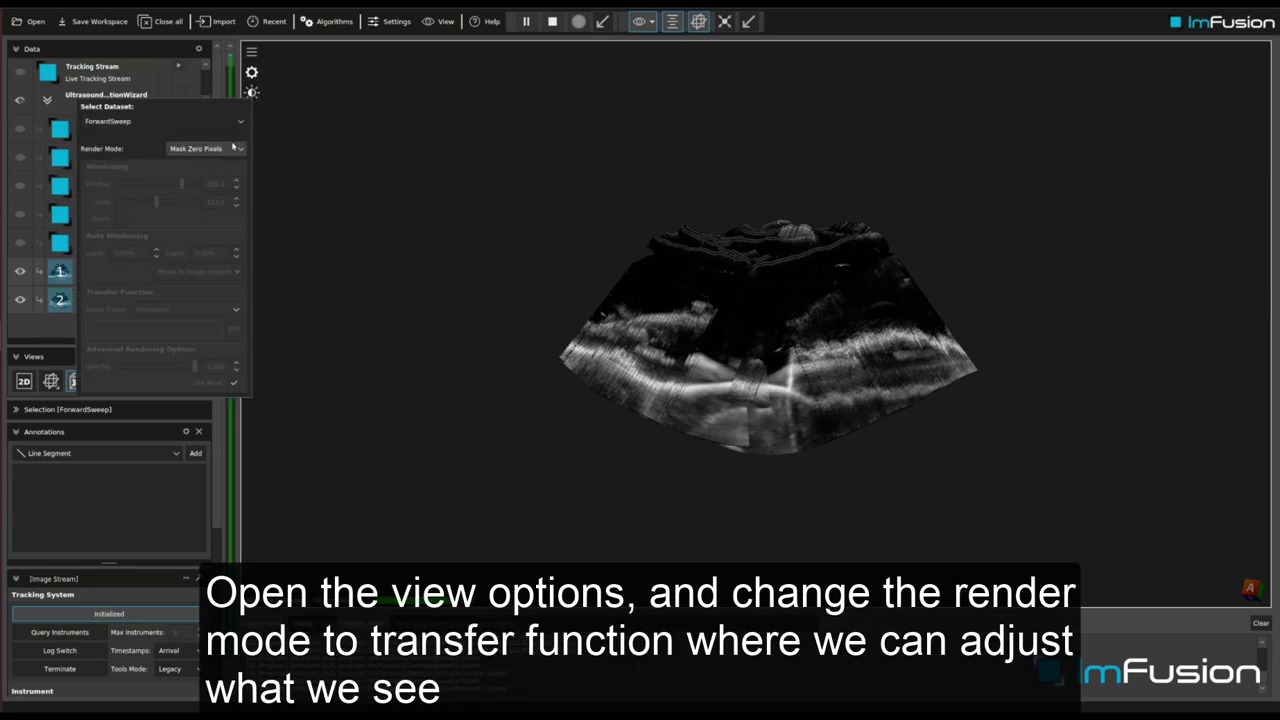
click(225, 150)
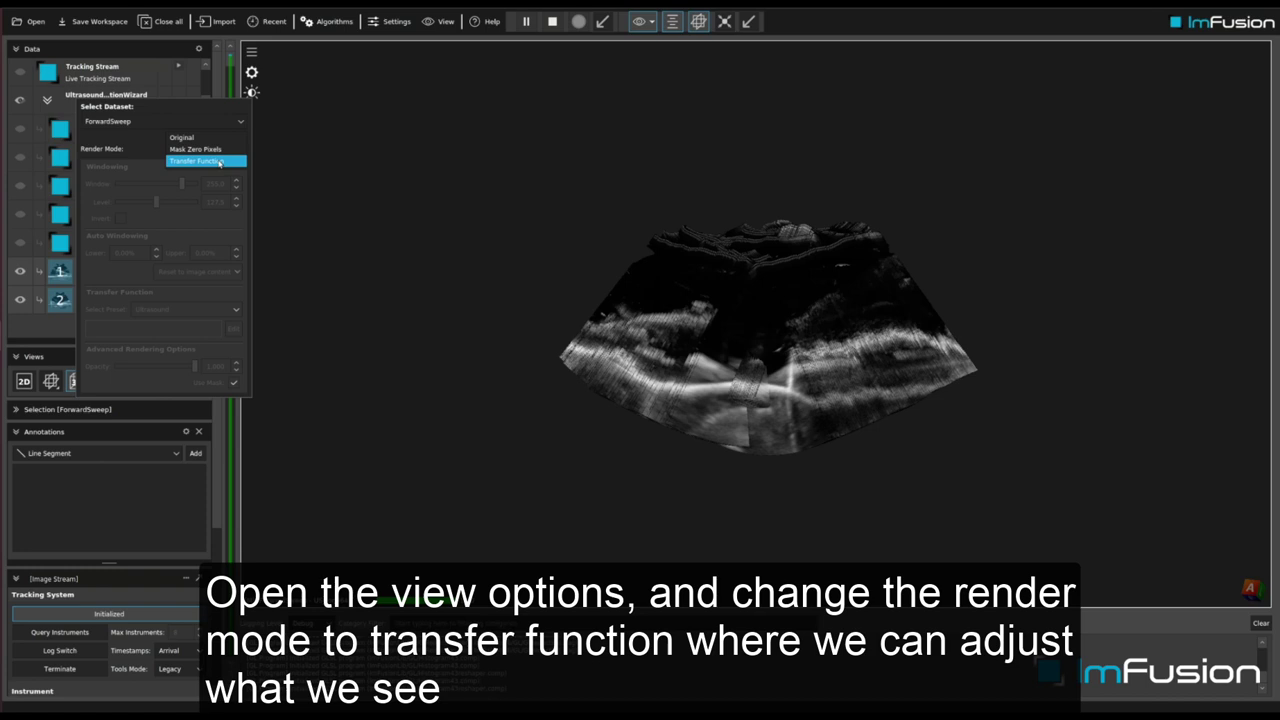
click(219, 161)
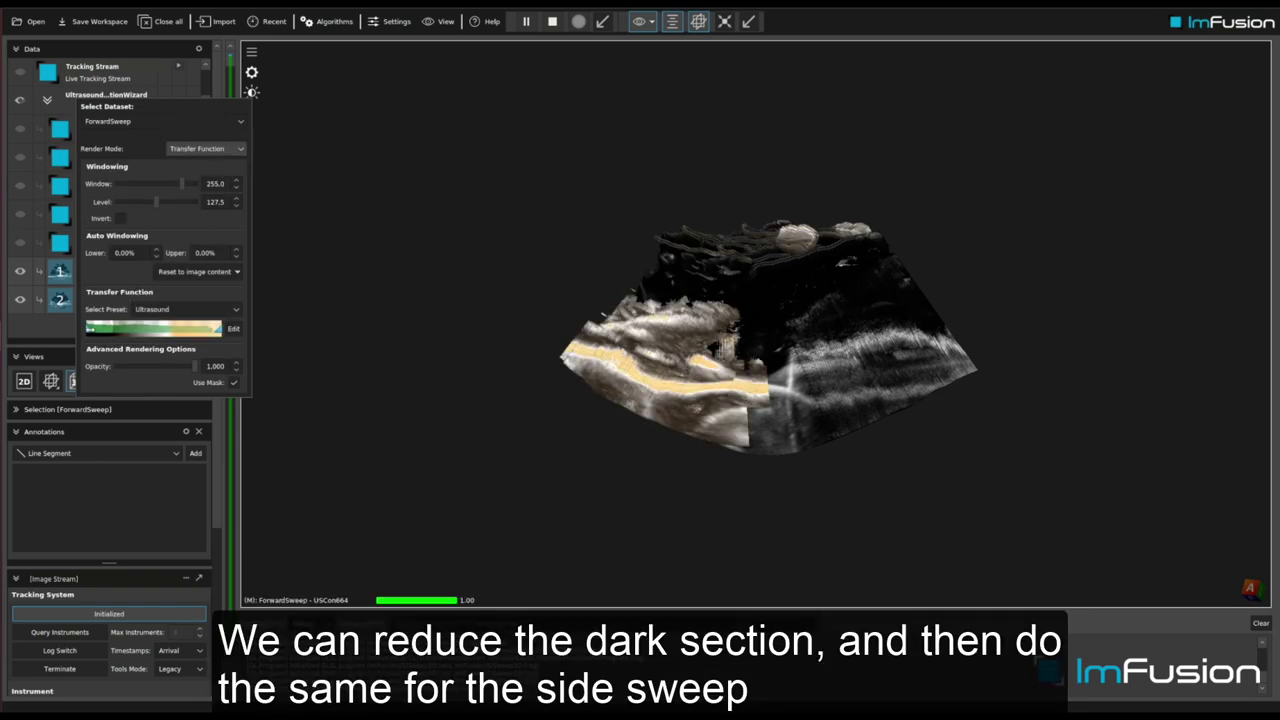
drag(88, 329, 128, 330)
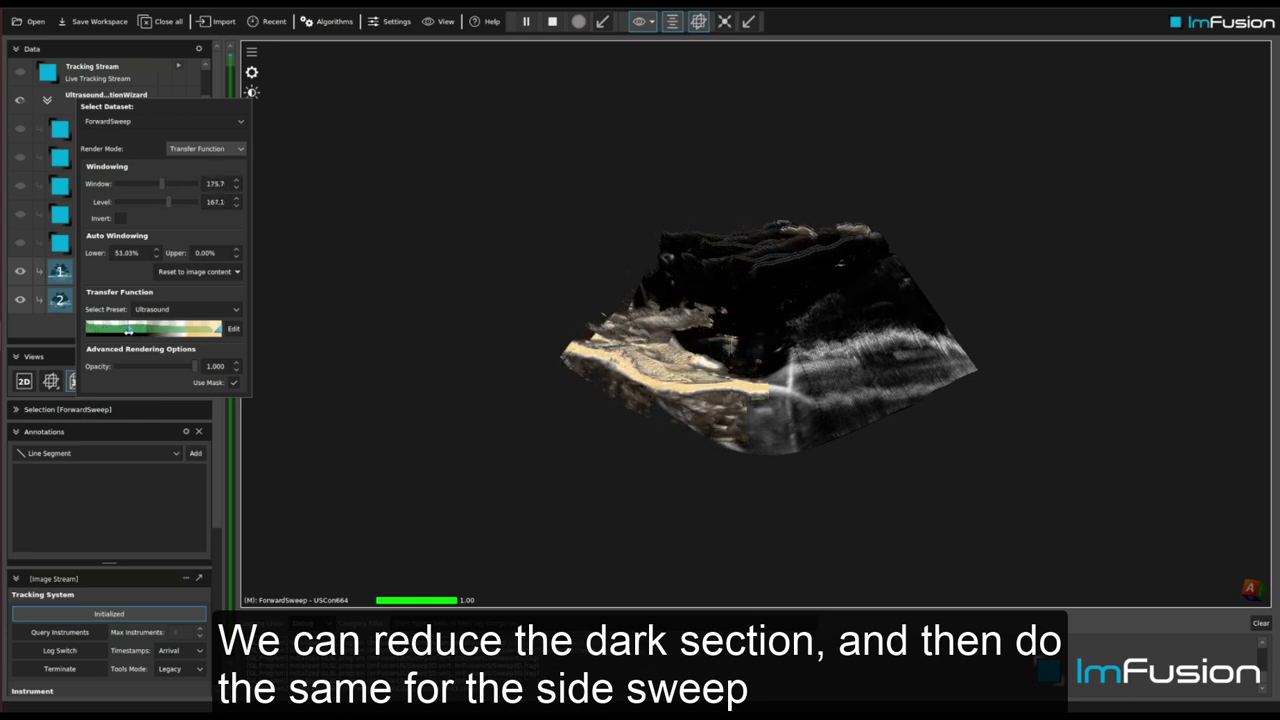
Render SideSweep with the Transfer Function mode as well and cut its dark range to a lower bound of about 75%.
click(171, 121)
click(177, 132)
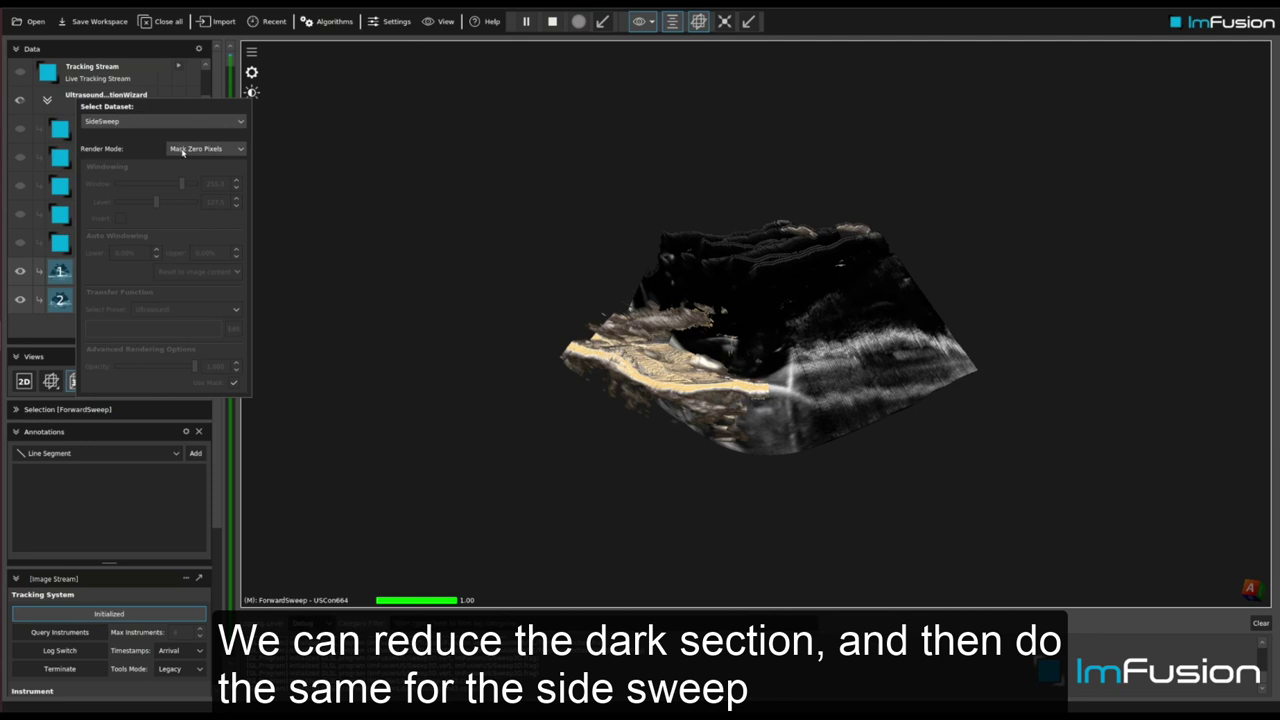
click(182, 148)
click(183, 149)
click(183, 149)
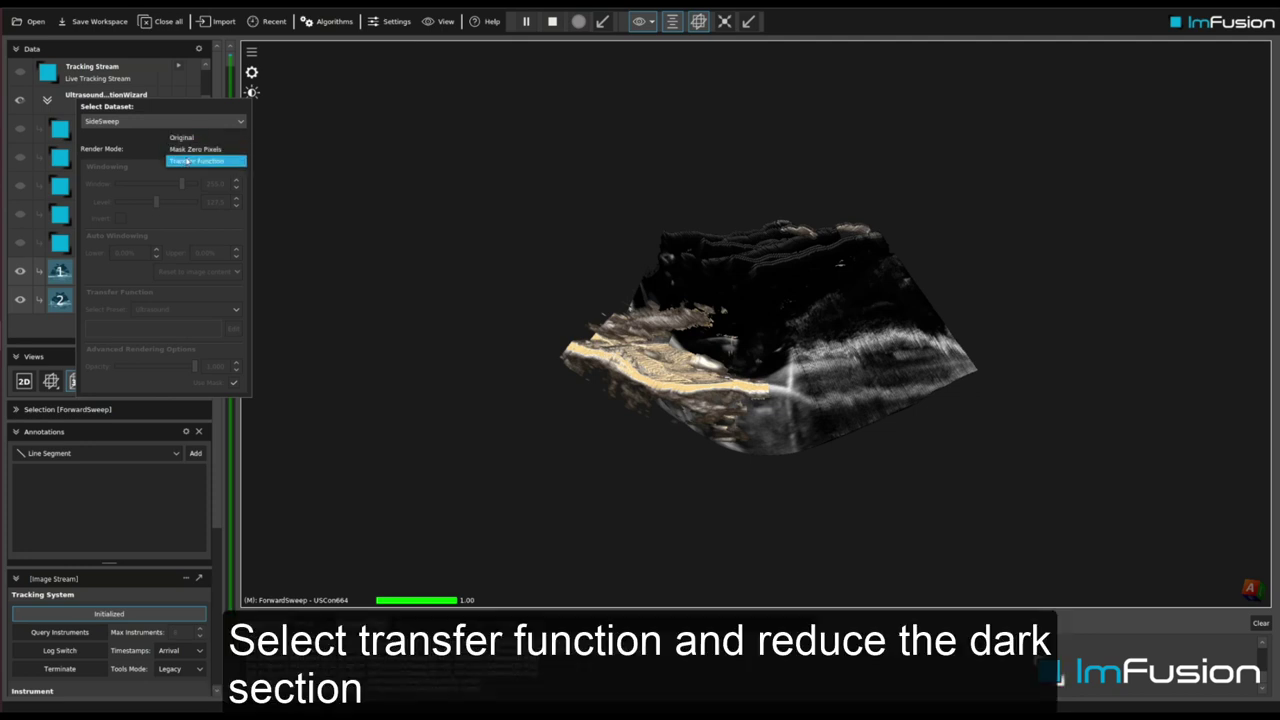
click(186, 161)
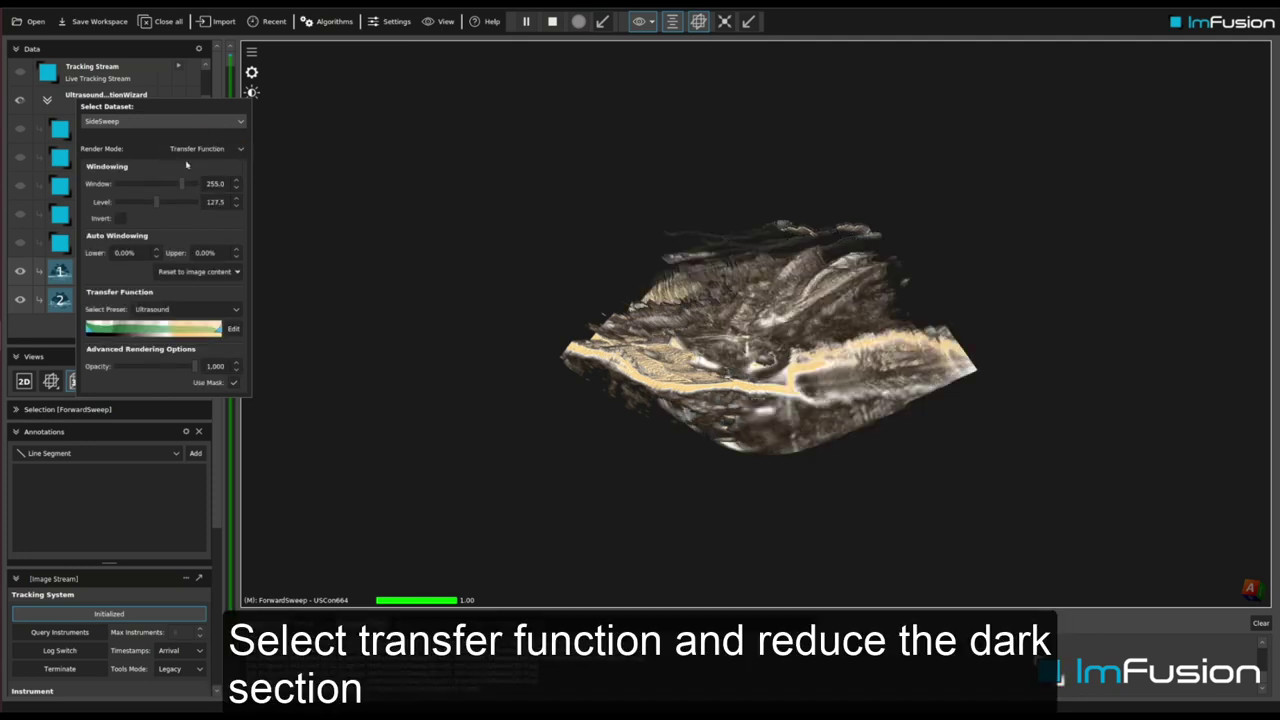
drag(90, 329, 143, 326)
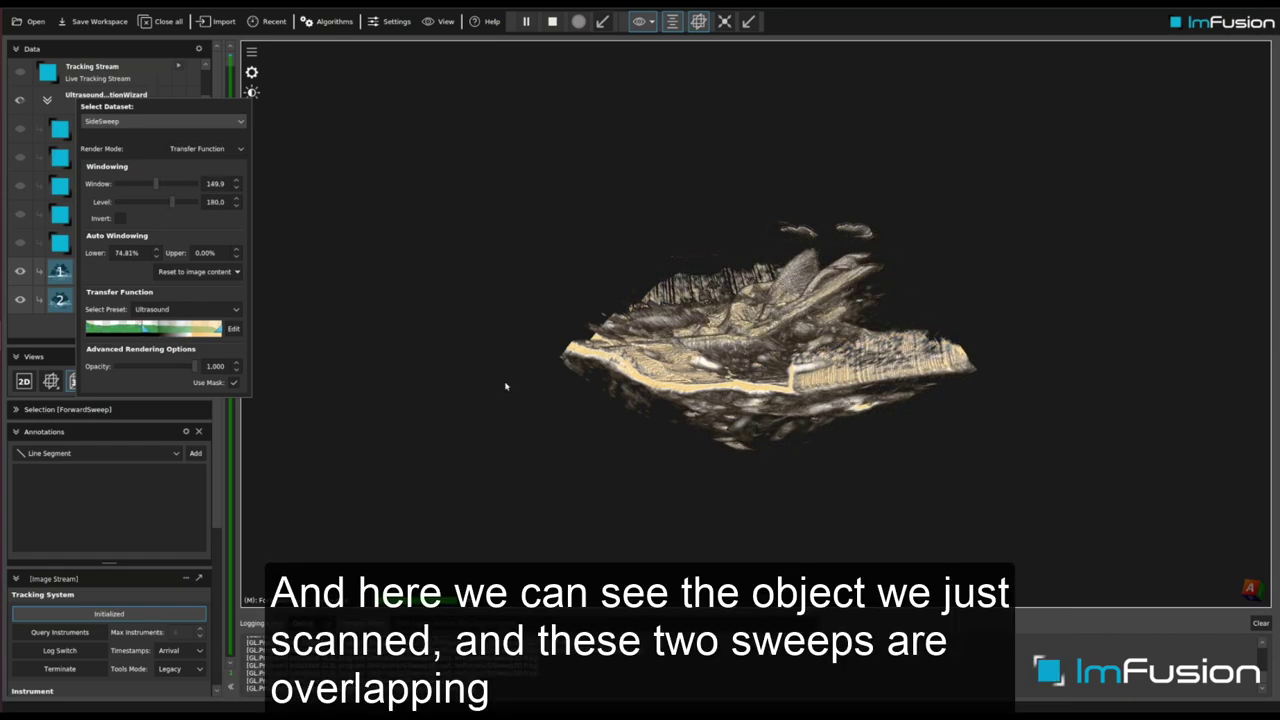
Examine how the two sweeps overlap in 3D from several angles, showing ForwardSweep alone, SideSweep alone, and both together.
click(497, 368)
drag(497, 368, 814, 507)
scroll(796, 366, up, 5)
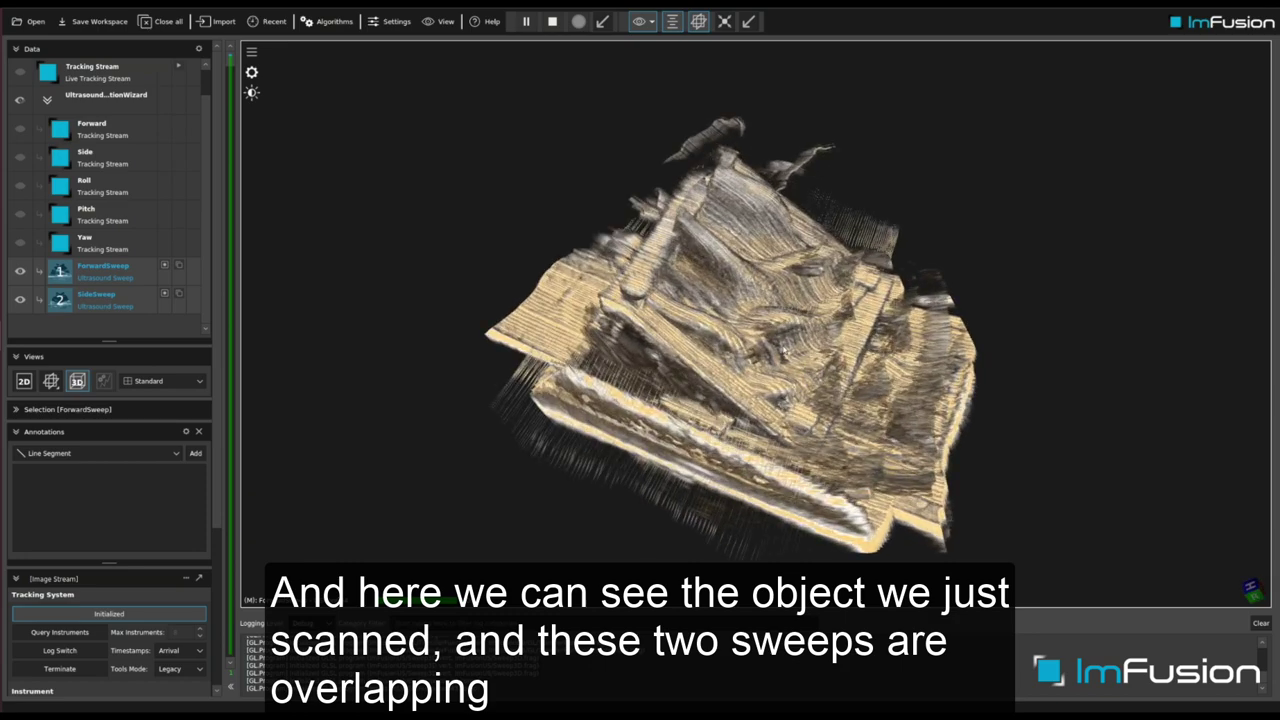
drag(771, 364, 700, 421)
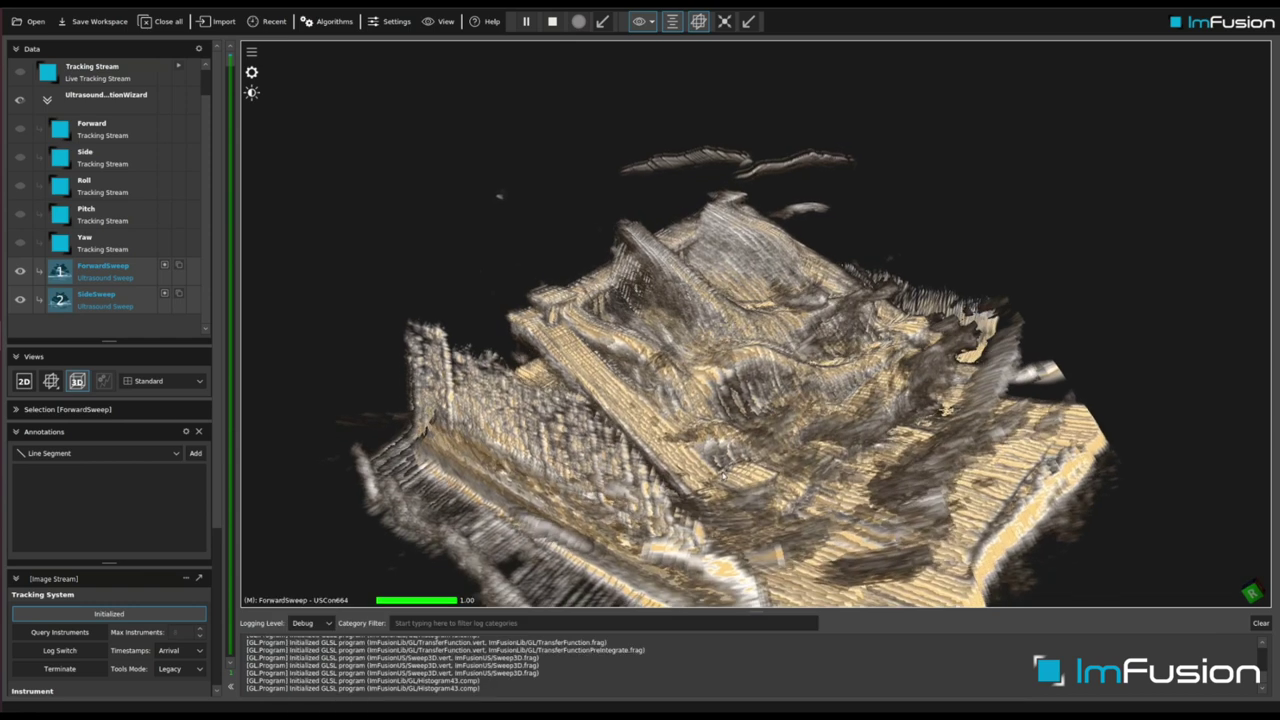
click(20, 272)
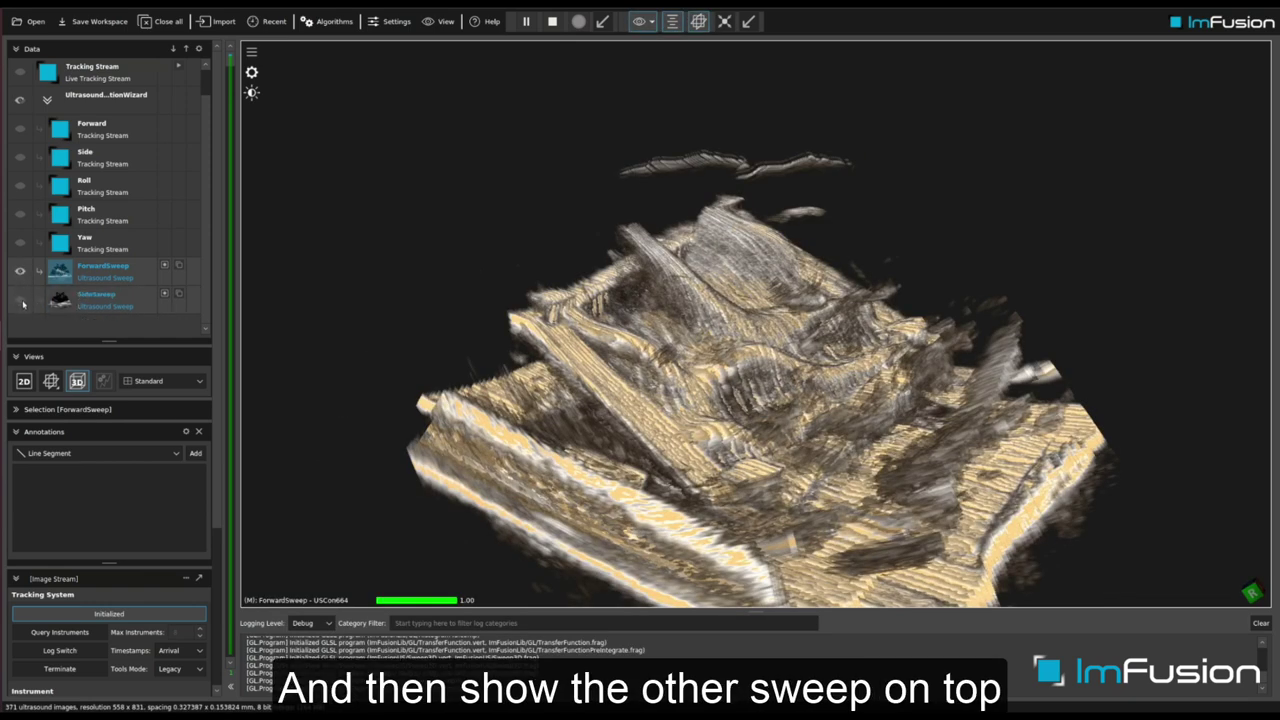
click(21, 301)
click(22, 273)
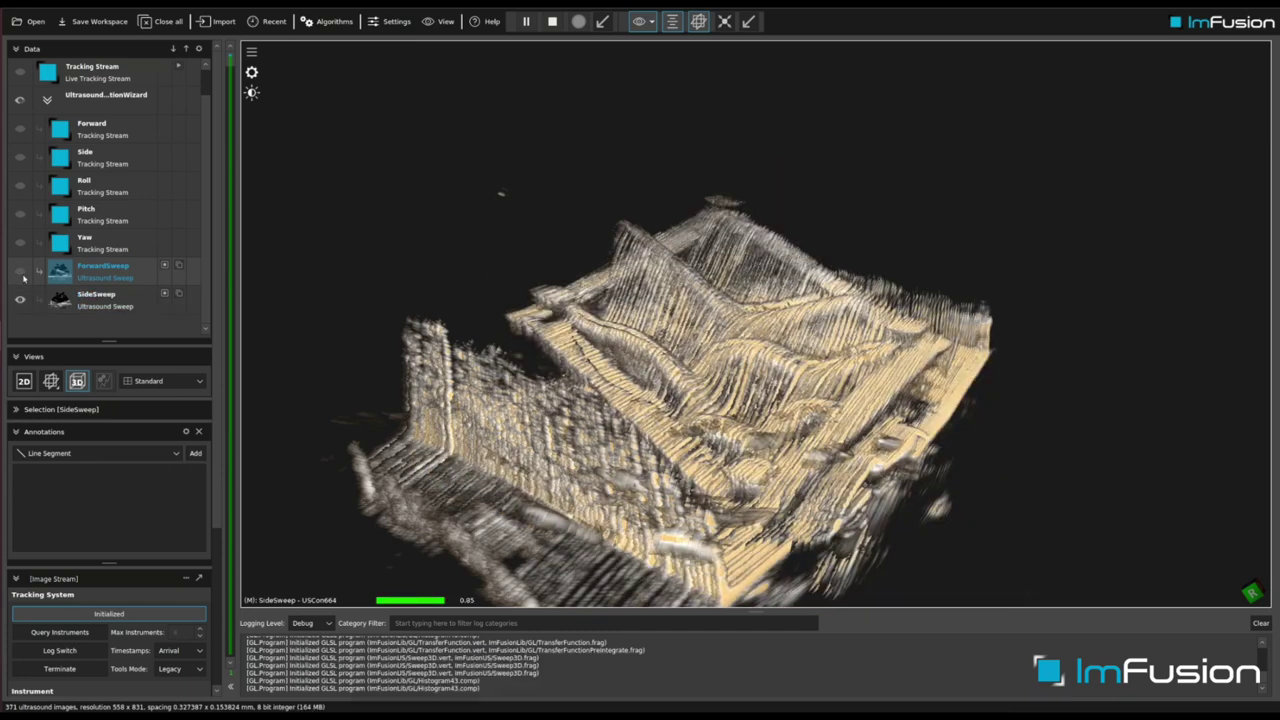
click(21, 271)
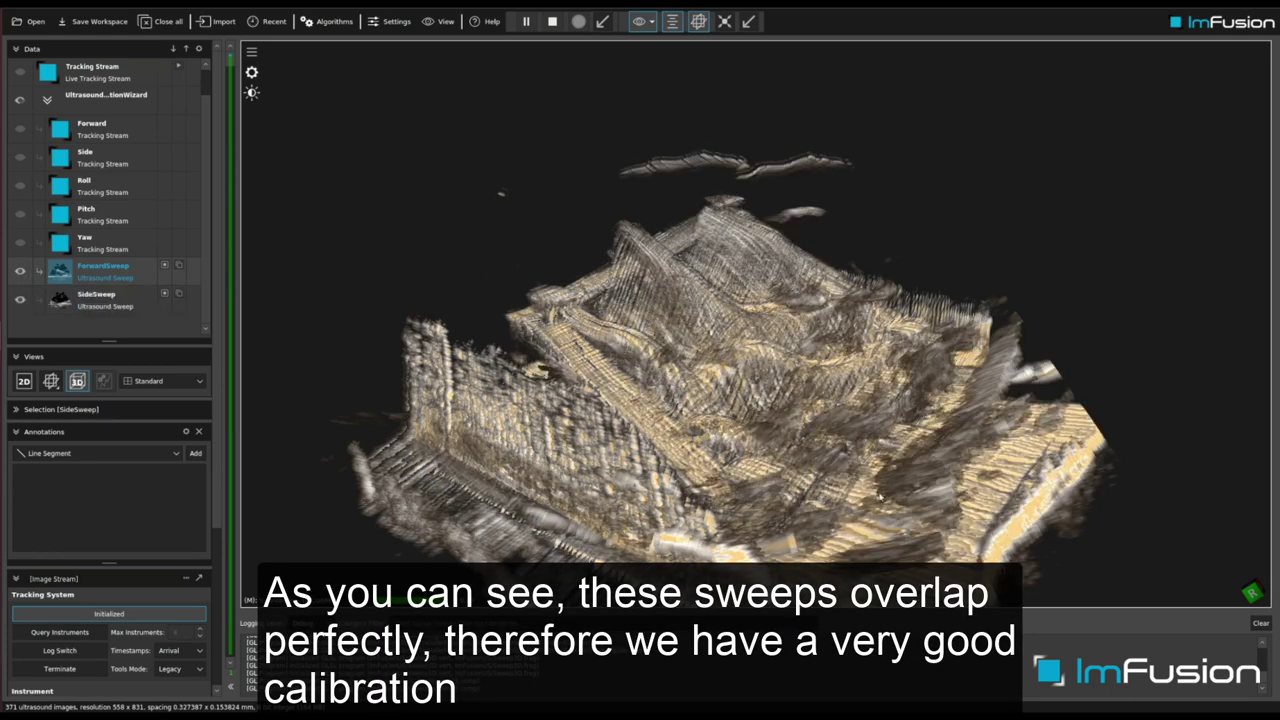
drag(930, 487, 756, 546)
drag(666, 345, 761, 312)
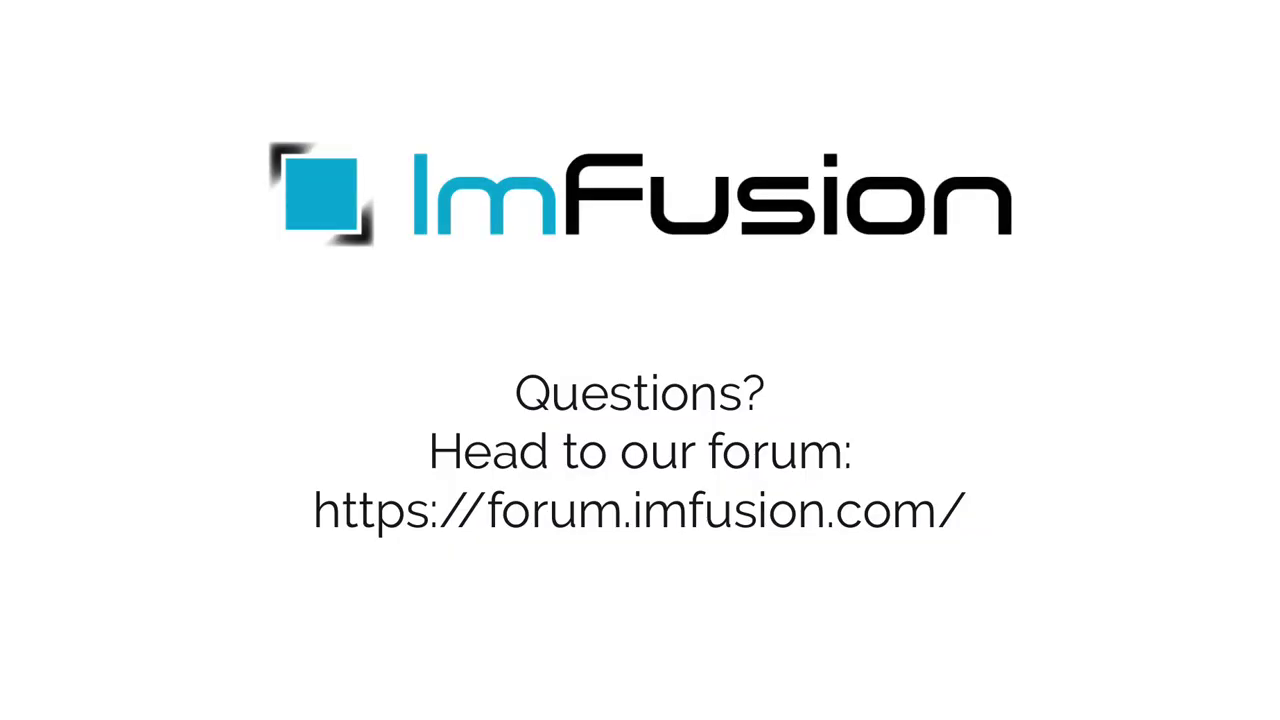